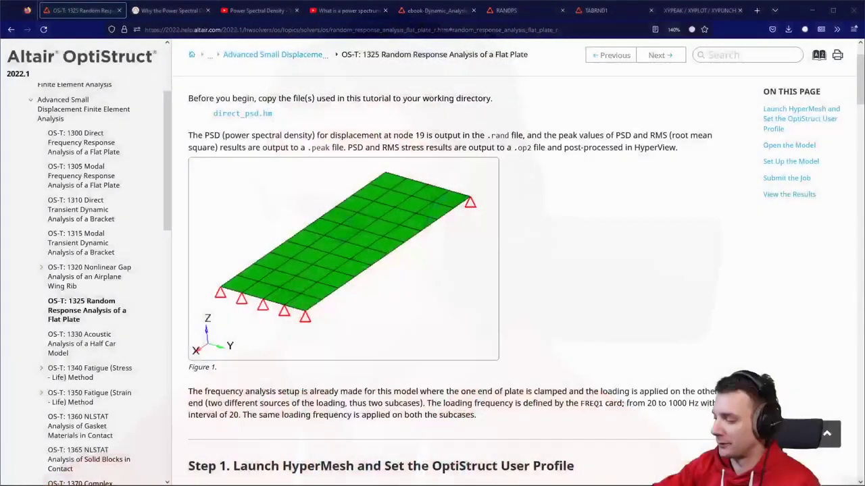
Review the title of the OS-T: 1325 Random Response Analysis tutorial and its neighbouring entries in the table of contents.
{"action": "scroll", "coordinate": [849, 132], "scroll_direction": "up", "scroll_amount": 1}
{"action": "left_click_drag", "start_coordinate": [518, 90], "coordinate": [440, 90]}
{"action": "left_click", "coordinate": [287, 91]}
{"action": "left_click", "coordinate": [443, 91]}
{"action": "left_click_drag", "start_coordinate": [625, 90], "coordinate": [518, 90]}
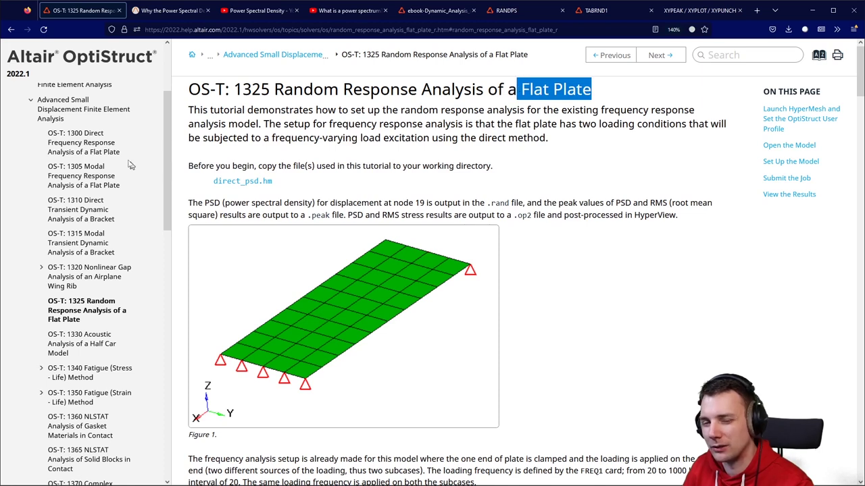
{"action": "scroll", "coordinate": [96, 149], "scroll_direction": "up", "scroll_amount": 1}
{"action": "scroll", "coordinate": [96, 149], "scroll_direction": "up", "scroll_amount": 1}
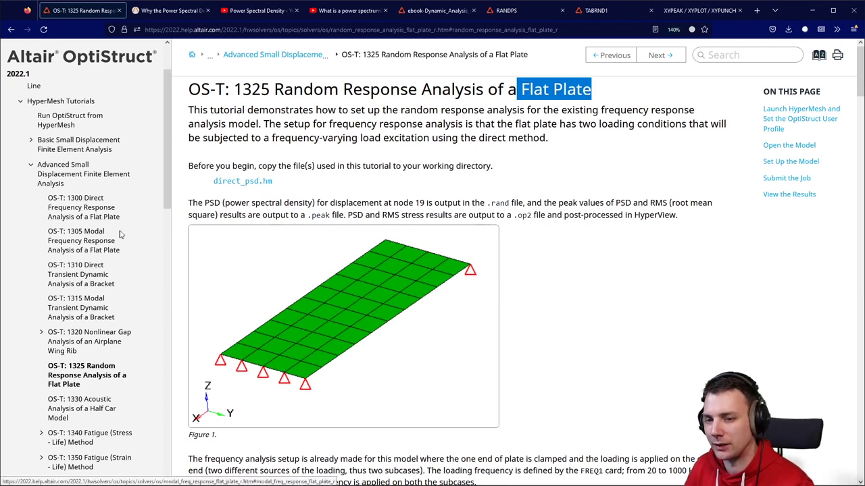
{"action": "scroll", "coordinate": [118, 233], "scroll_direction": "down", "scroll_amount": 2}
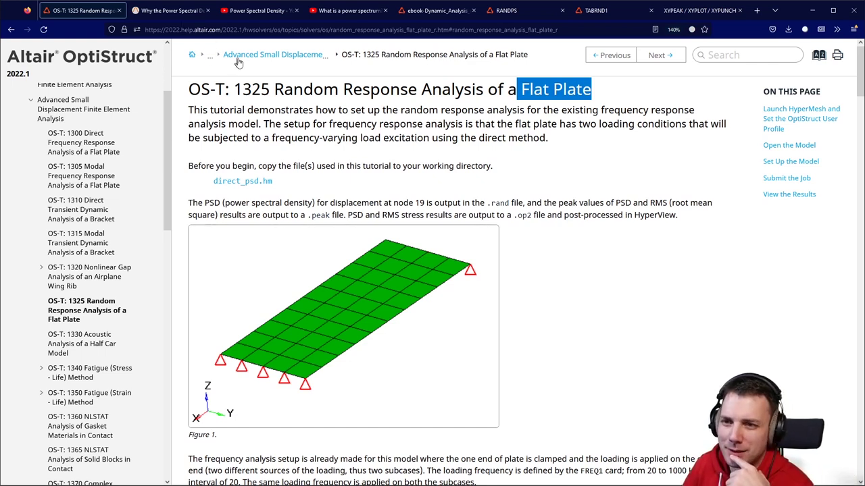
Look at the introduction of the enDAQ article on power spectral density, then return to the random response analysis tutorial's title.
{"action": "left_click", "coordinate": [167, 15]}
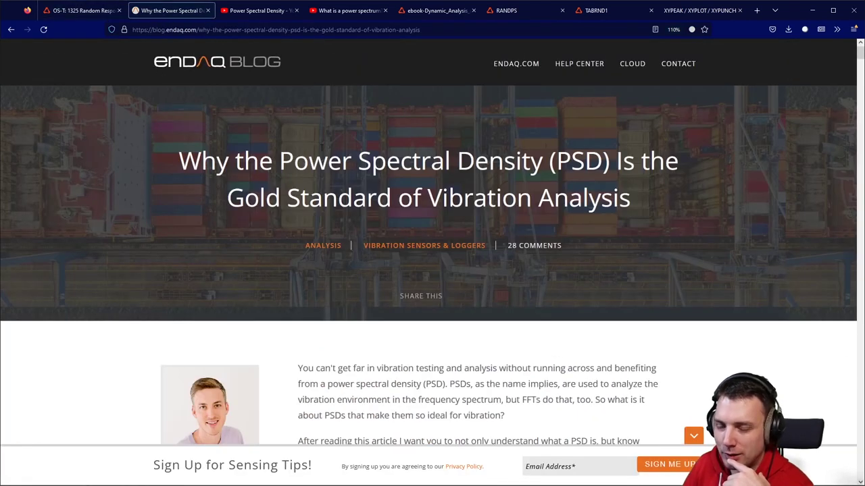
{"action": "scroll", "coordinate": [339, 147], "scroll_direction": "down", "scroll_amount": 1}
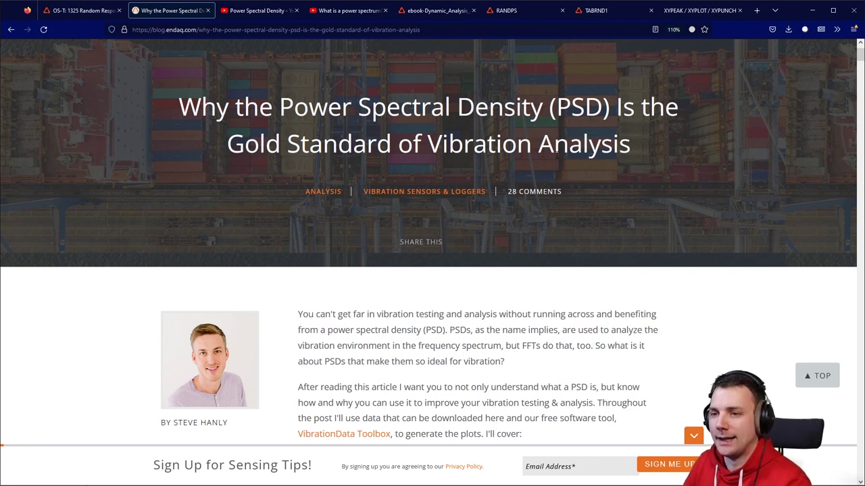
{"action": "left_click", "coordinate": [95, 10]}
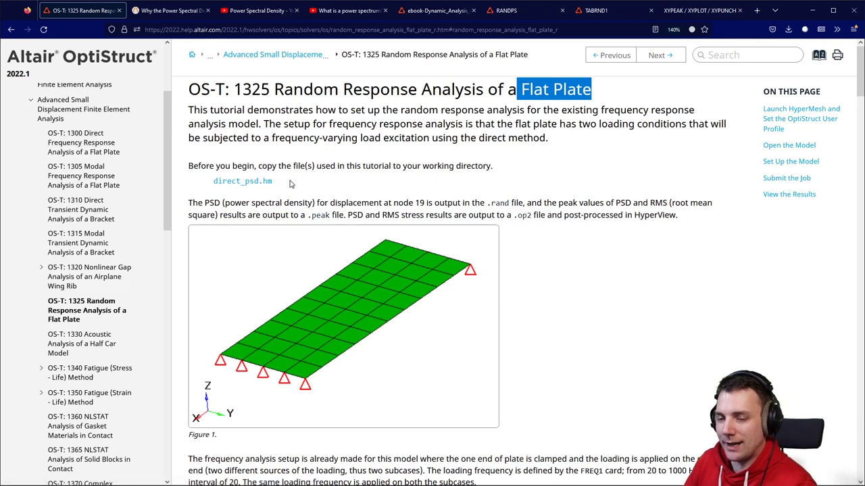
{"action": "left_click_drag", "start_coordinate": [271, 90], "coordinate": [400, 93]}
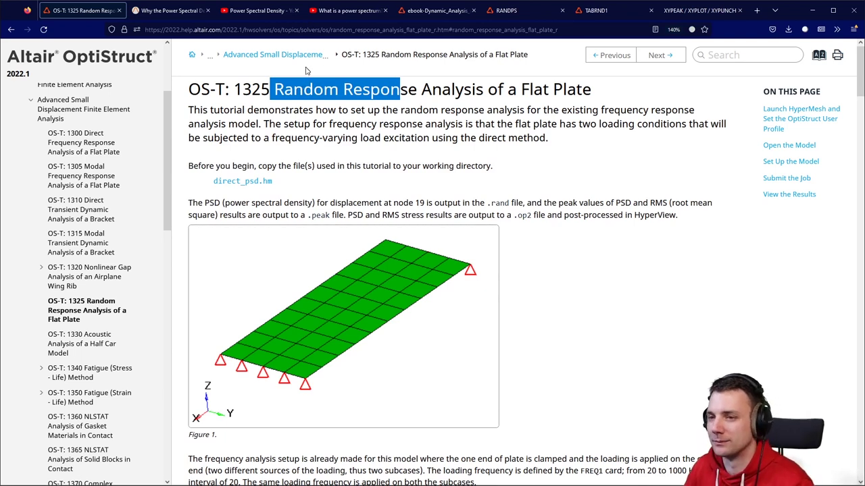
Read the enDAQ article's section on what a power spectral density is and examine its comparison of test standards.
{"action": "left_click", "coordinate": [173, 10]}
{"action": "scroll", "coordinate": [480, 175], "scroll_direction": "down", "scroll_amount": 5}
{"action": "scroll", "coordinate": [481, 210], "scroll_direction": "down", "scroll_amount": 8}
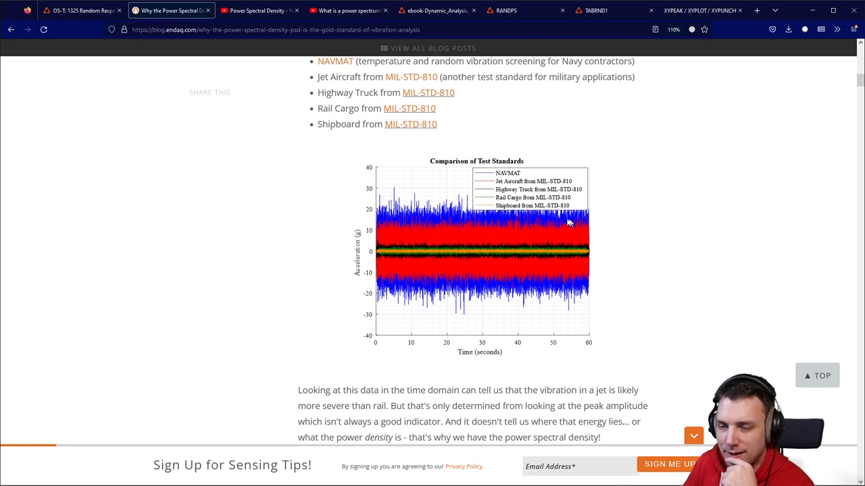
{"action": "scroll", "coordinate": [568, 223], "scroll_direction": "up", "scroll_amount": 10}
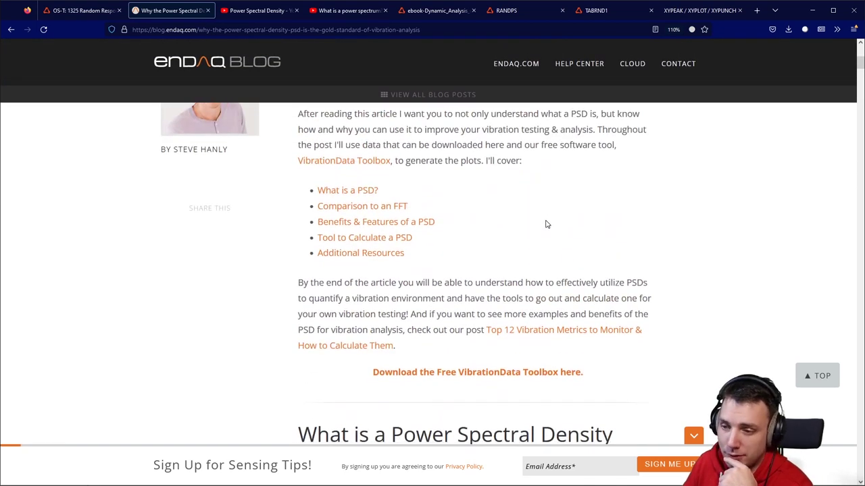
{"action": "scroll", "coordinate": [547, 225], "scroll_direction": "down", "scroll_amount": 3}
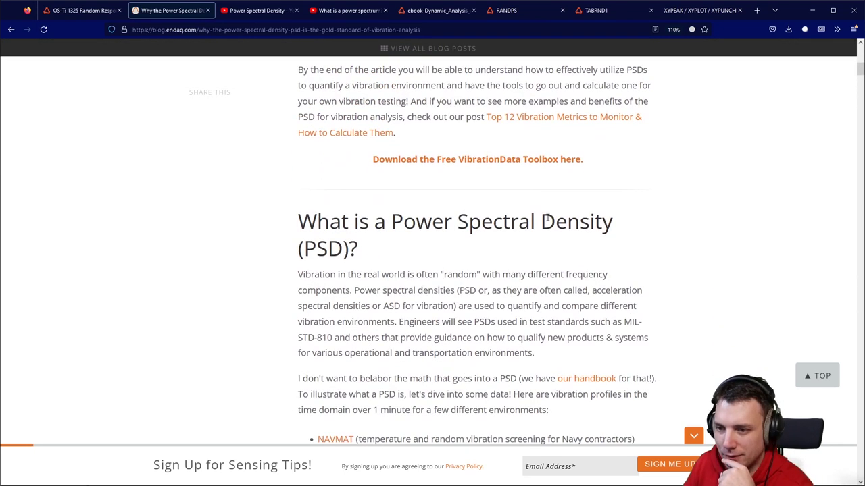
{"action": "scroll", "coordinate": [547, 221], "scroll_direction": "up", "scroll_amount": 2}
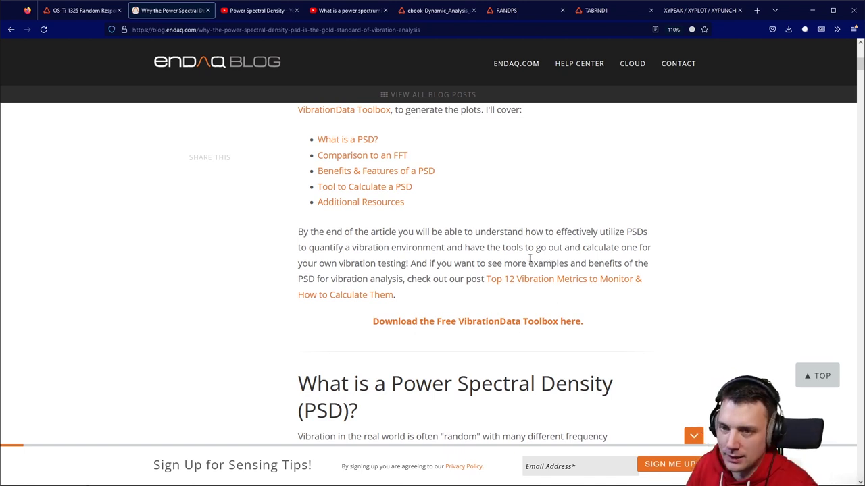
{"action": "scroll", "coordinate": [524, 255], "scroll_direction": "down", "scroll_amount": 3}
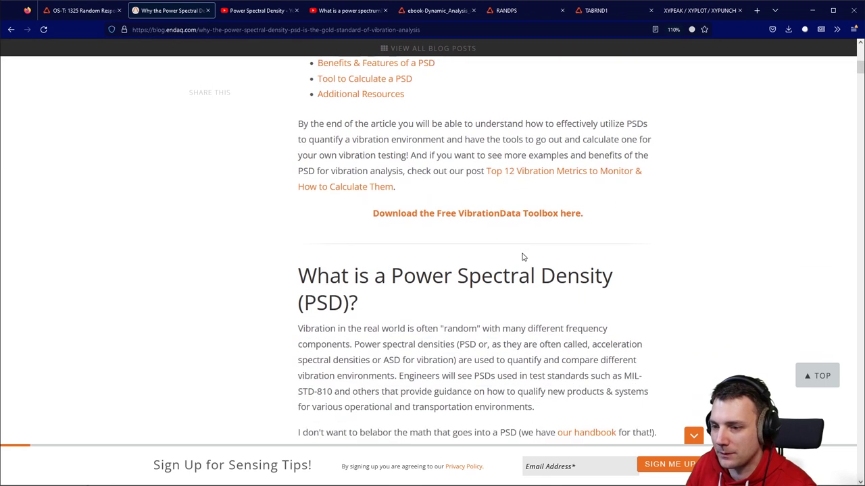
Switch to the YouTube video "What is a power spectrum?" and play it through to the power-versus-frequency plot.
{"action": "left_click", "coordinate": [341, 15]}
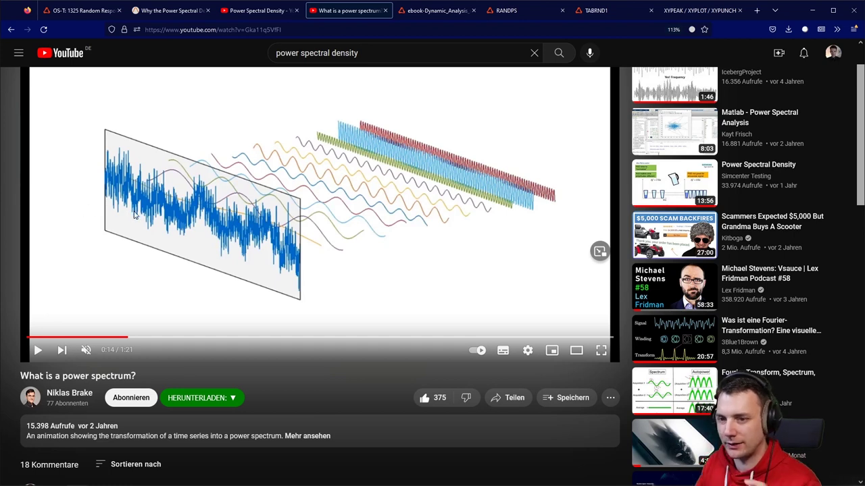
{"action": "left_click", "coordinate": [322, 210]}
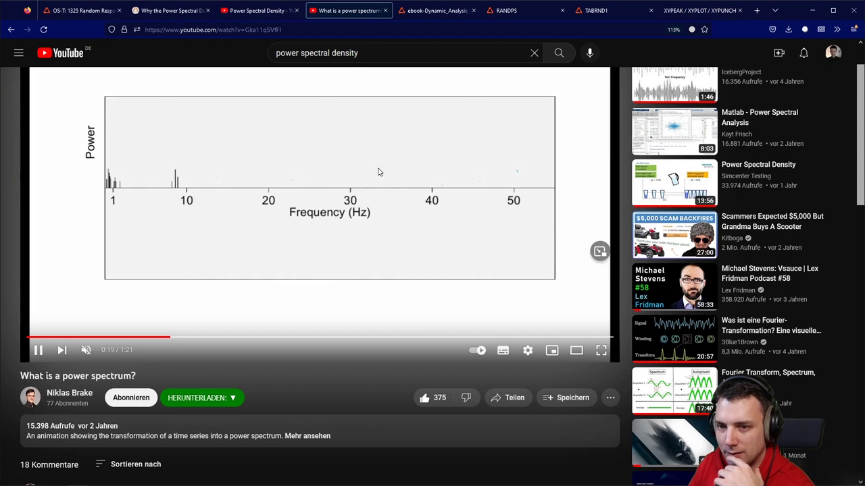
{"action": "key", "text": "space"}
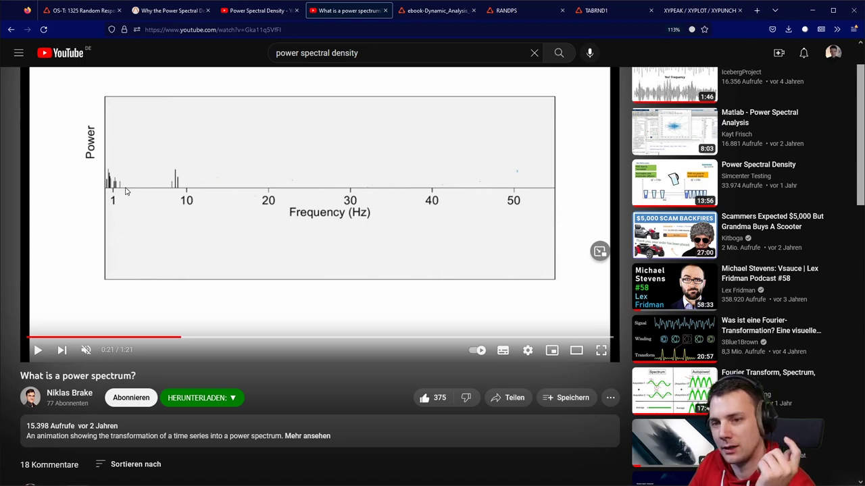
{"action": "left_click", "coordinate": [230, 196]}
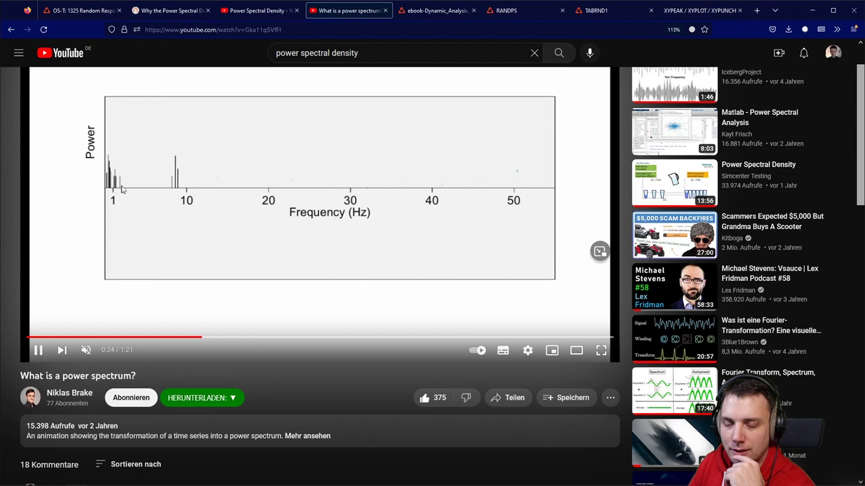
Rewind the video to about 0:11 and examine how the time series is decomposed into waves and a spectrum.
{"action": "left_click", "coordinate": [135, 337]}
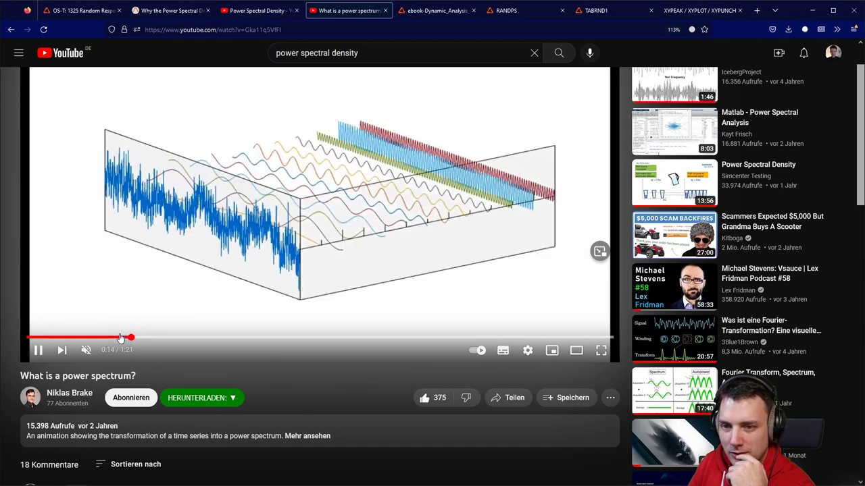
{"action": "left_click", "coordinate": [118, 337]}
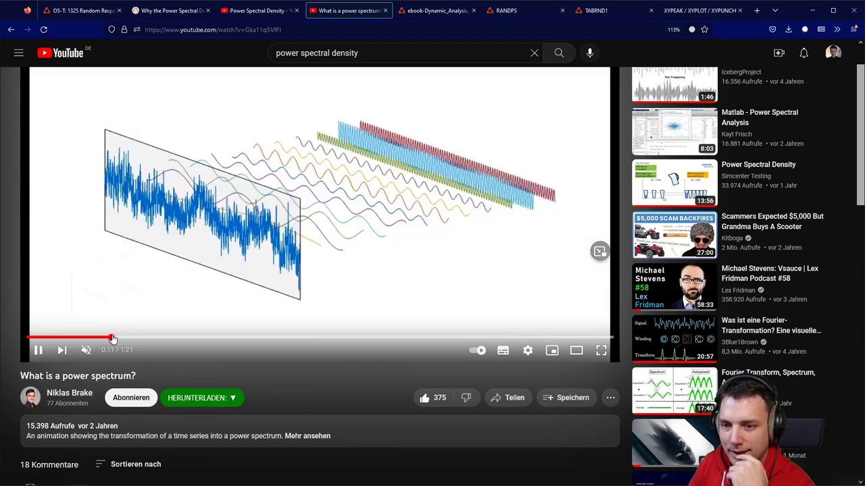
{"action": "left_click", "coordinate": [171, 178]}
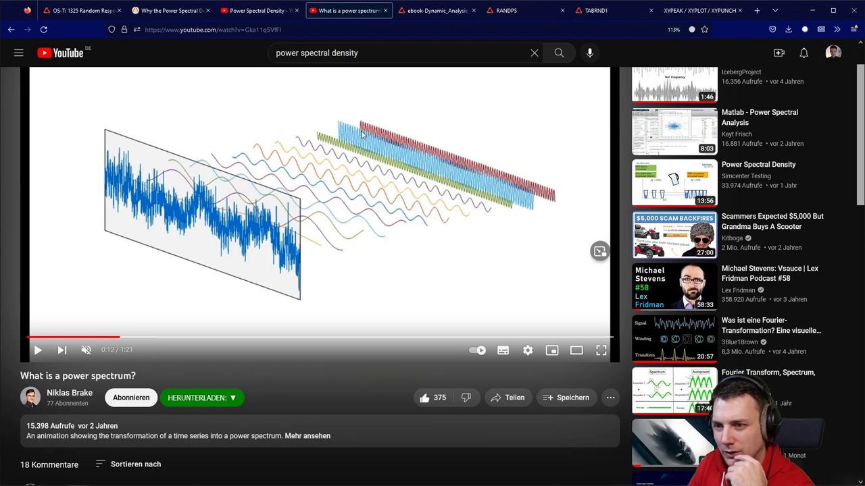
{"action": "left_click", "coordinate": [242, 222]}
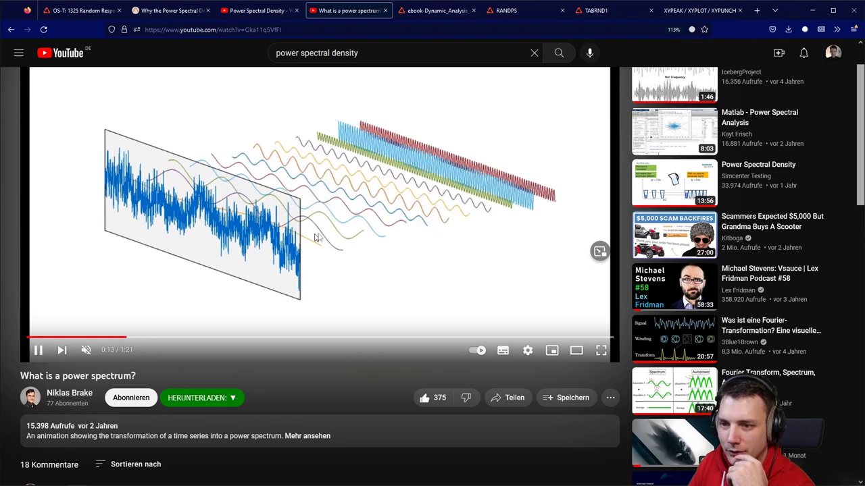
{"action": "left_click", "coordinate": [348, 230]}
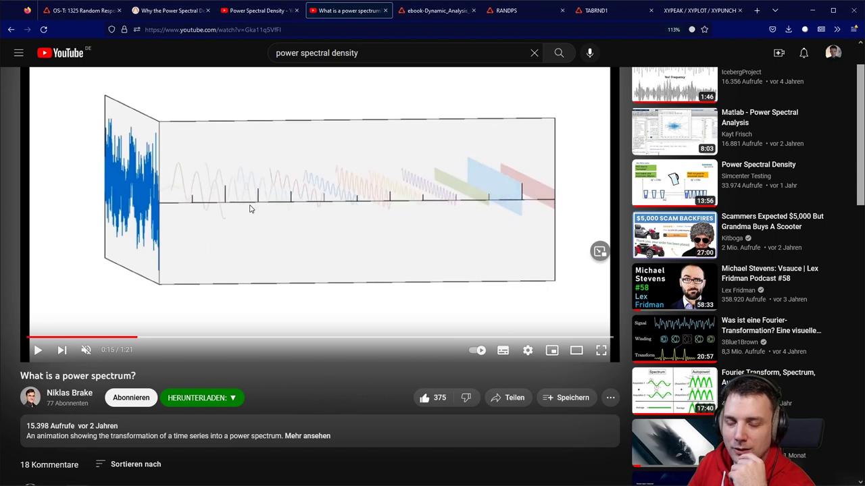
{"action": "left_click", "coordinate": [318, 247]}
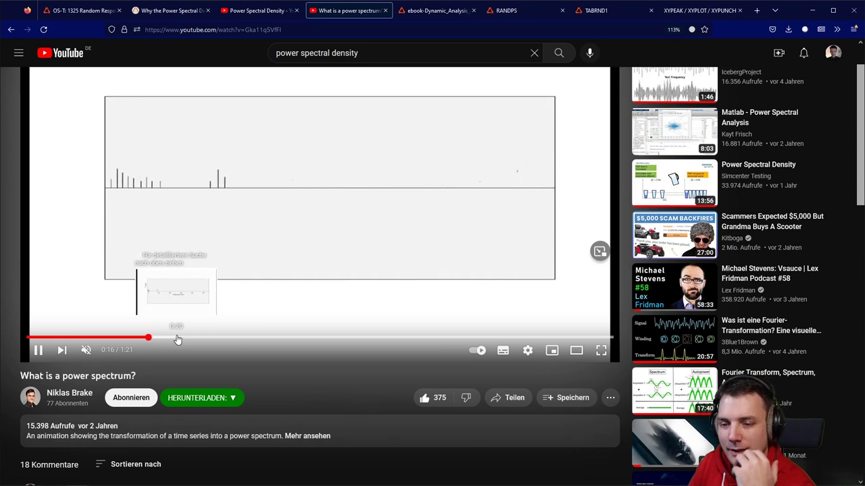
Examine the power spectrum plot in the video, skipping ahead to about 0:27 and back to about 0:23.
{"action": "left_click", "coordinate": [268, 263]}
{"action": "left_click", "coordinate": [222, 224]}
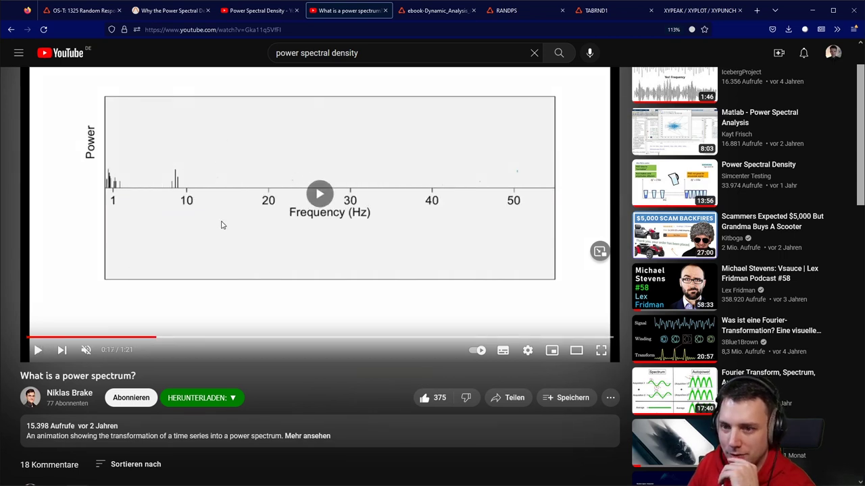
{"action": "left_click", "coordinate": [220, 336]}
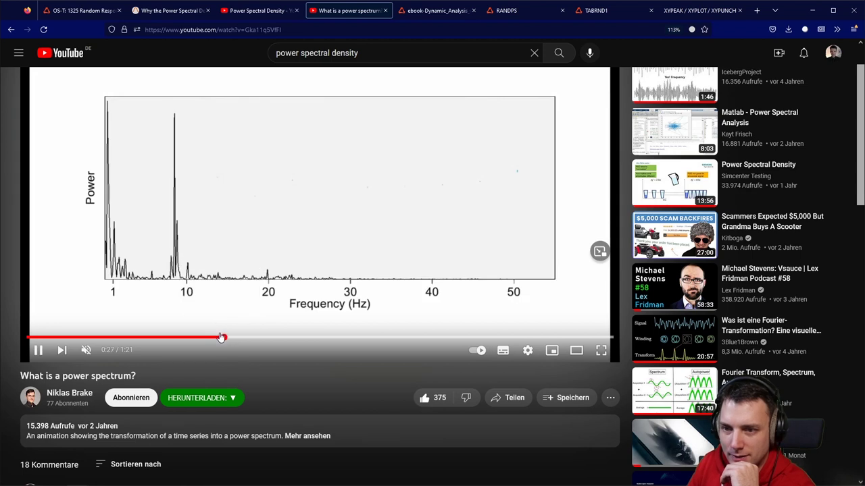
{"action": "left_click", "coordinate": [200, 337]}
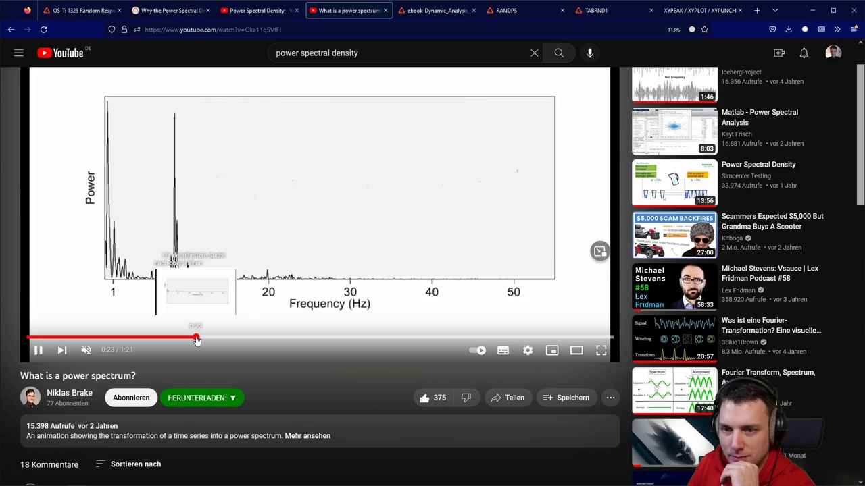
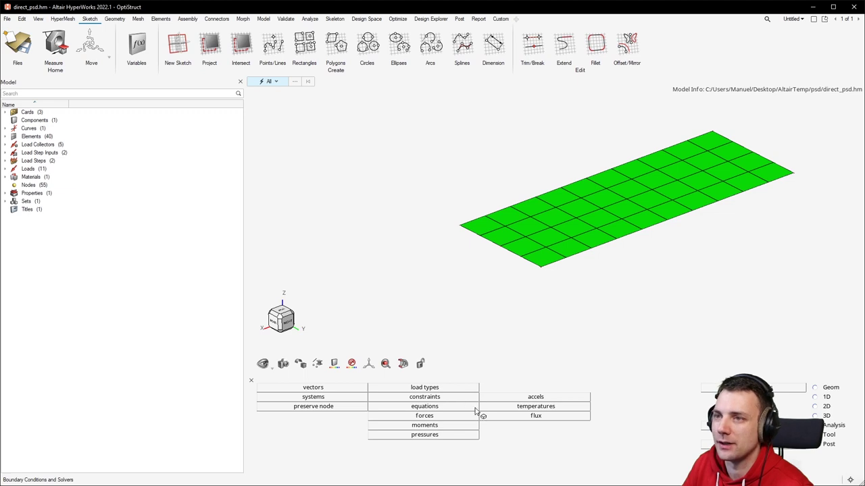
Set the relative display size of the plate's constraints to 30, then leave the constraints settings.
{"action": "left_click", "coordinate": [424, 397]}
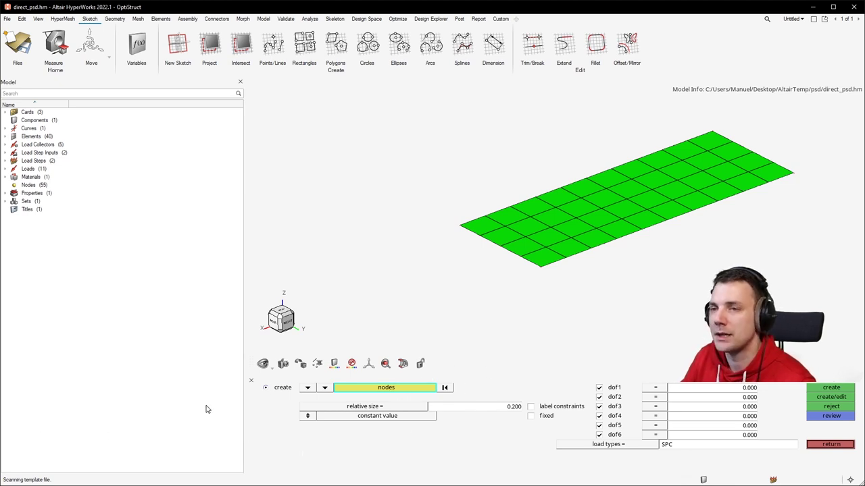
{"action": "left_click", "coordinate": [501, 408]}
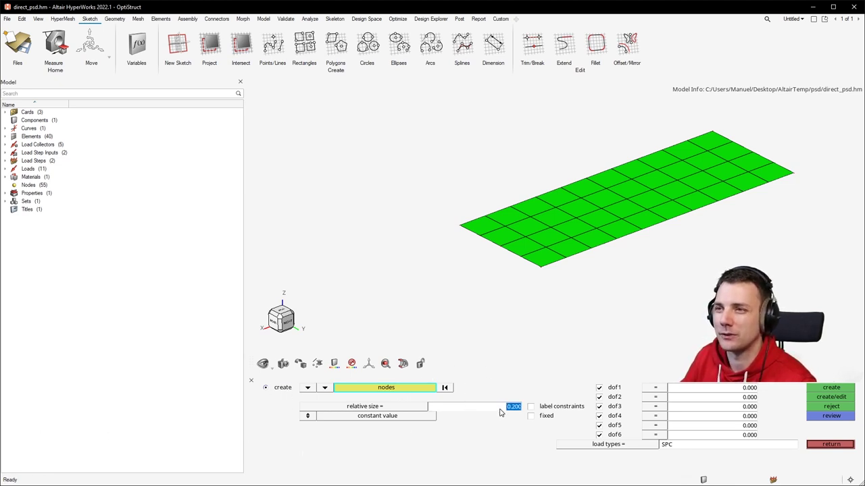
{"action": "type", "text": "30"}
{"action": "key", "text": "Return"}
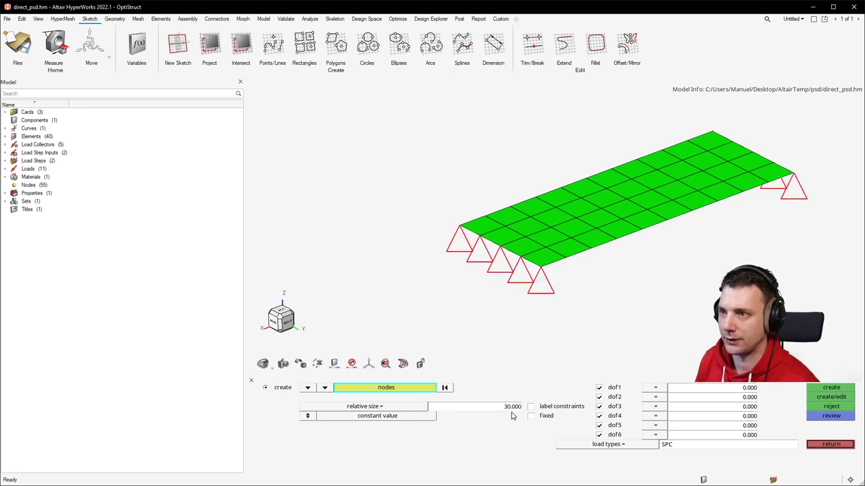
{"action": "left_click_drag", "start_coordinate": [341, 204], "coordinate": [622, 247], "text": "ctrl"}
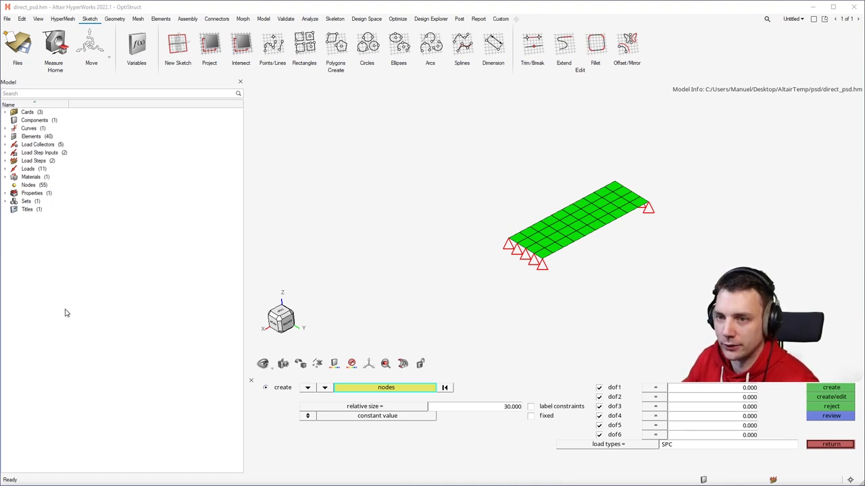
{"action": "left_click", "coordinate": [816, 444]}
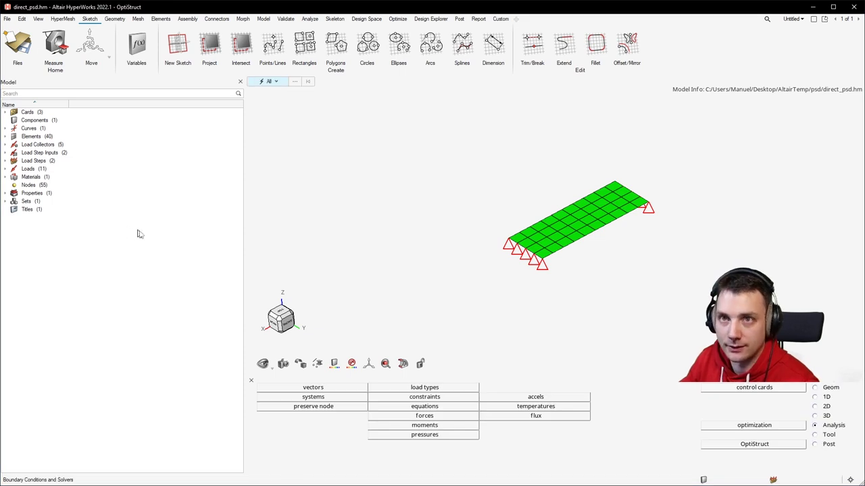
Create a new curve in the model with the default name and enlarge the Curve Editor's X-Y table area.
{"action": "right_click", "coordinate": [130, 231]}
{"action": "mouse_move", "coordinate": [193, 245]}
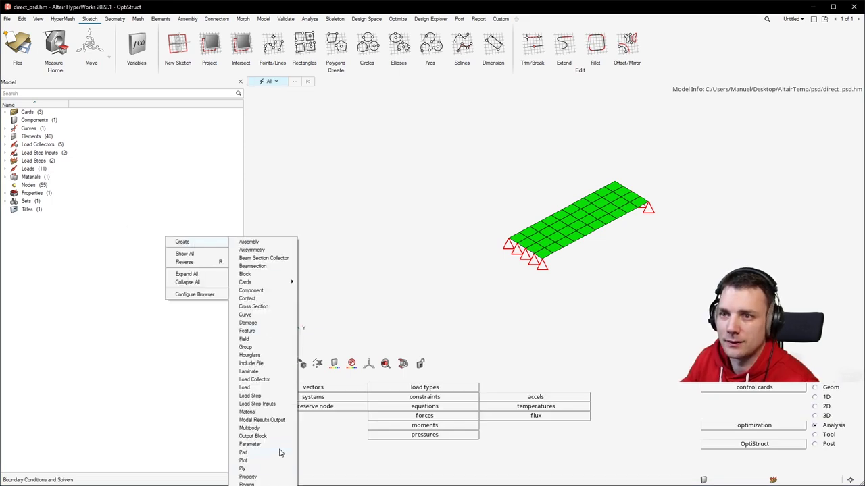
{"action": "left_click", "coordinate": [264, 315]}
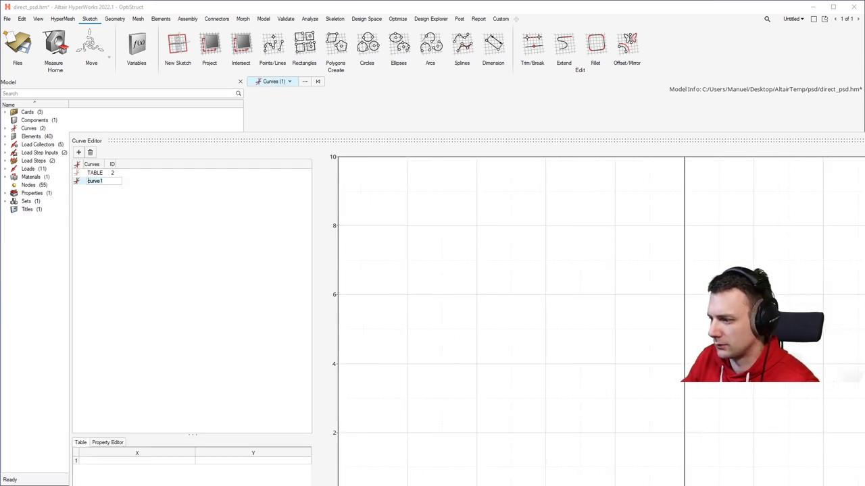
{"action": "key", "text": "Return"}
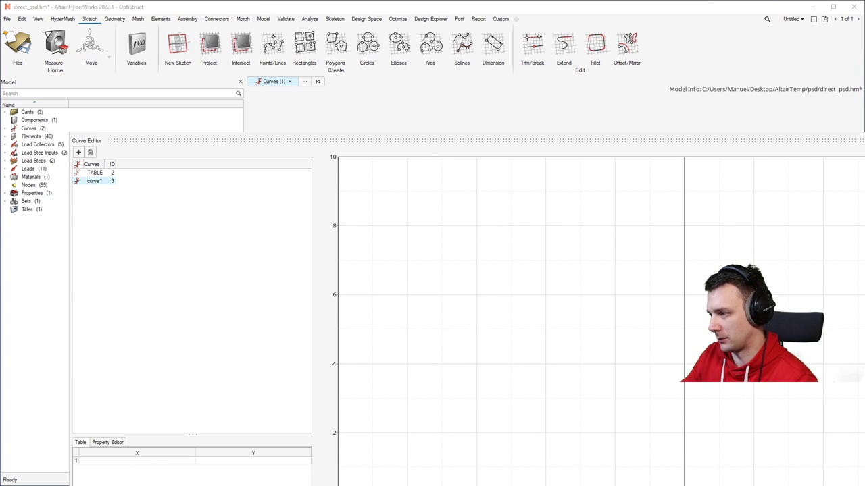
{"action": "left_click_drag", "start_coordinate": [196, 434], "coordinate": [189, 332]}
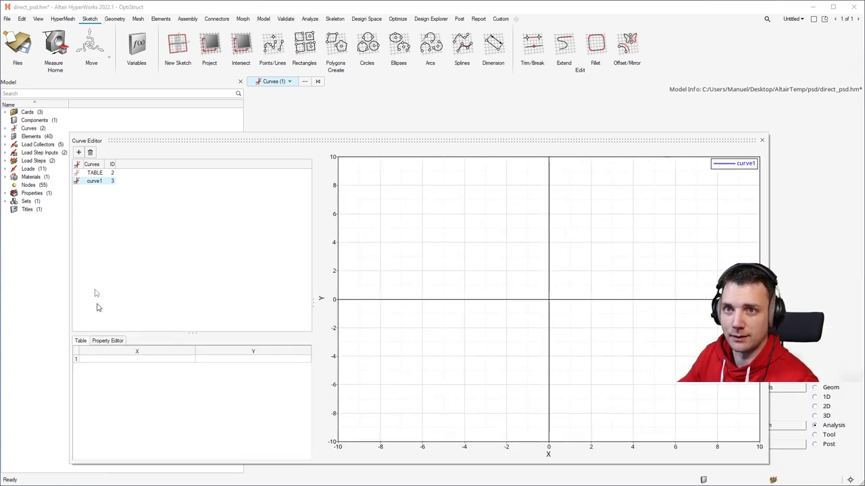
Rename the new curve curve1 to TABRND1.
{"action": "left_click", "coordinate": [97, 182]}
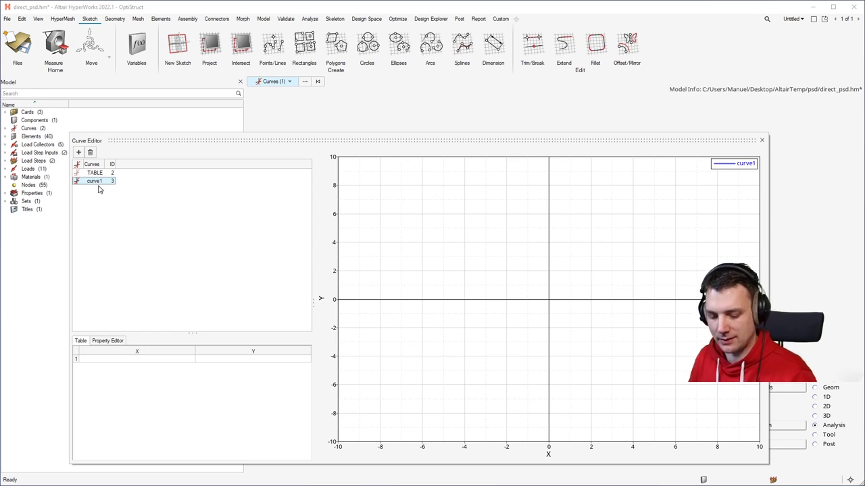
{"action": "double_click", "coordinate": [98, 188]}
{"action": "type", "text": "Ta"}
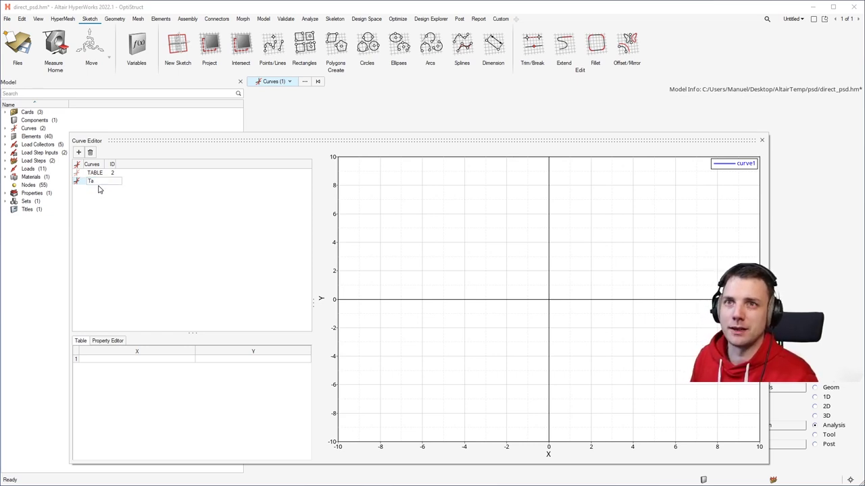
{"action": "type", "text": "BRND1"}
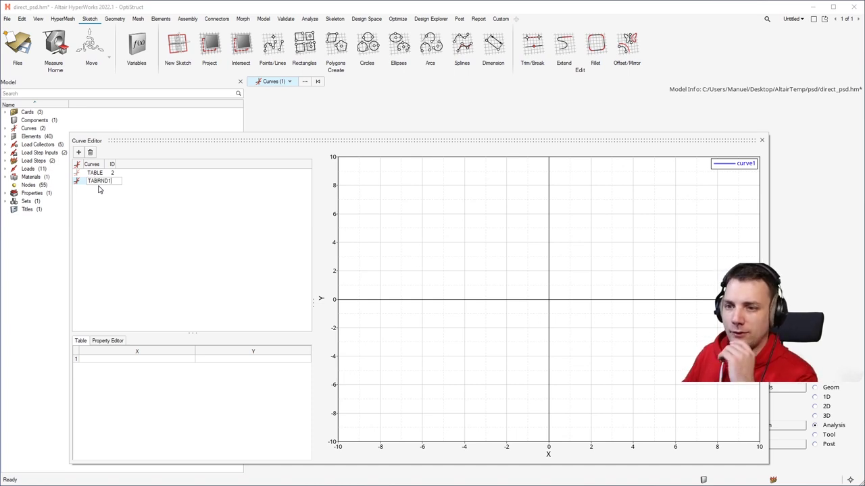
{"action": "key", "text": "Return"}
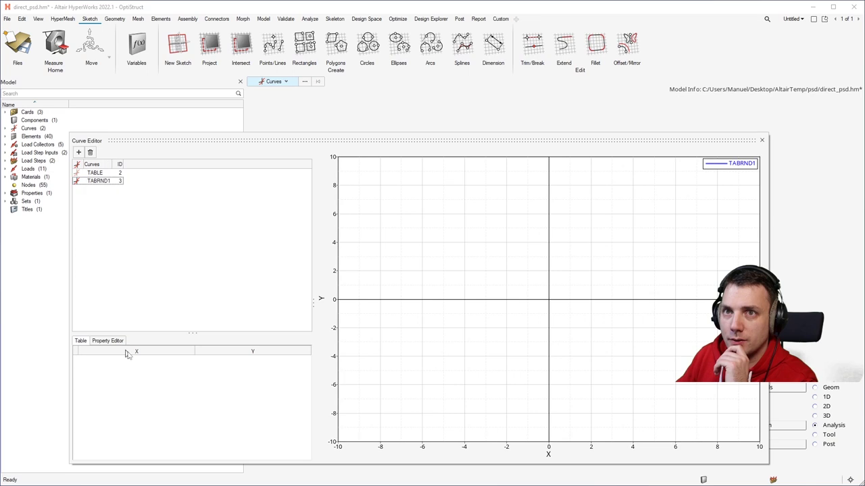
Enlarge the Curve Editor's X-Y table area and enter the first point of curve TABRND1 as X 19.999, Y 0.1.
{"action": "left_click", "coordinate": [121, 359]}
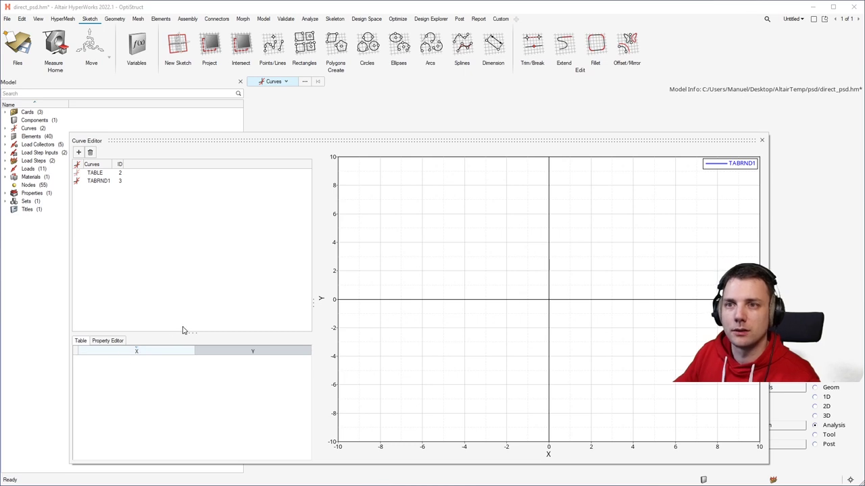
{"action": "left_click_drag", "start_coordinate": [190, 332], "coordinate": [192, 288]}
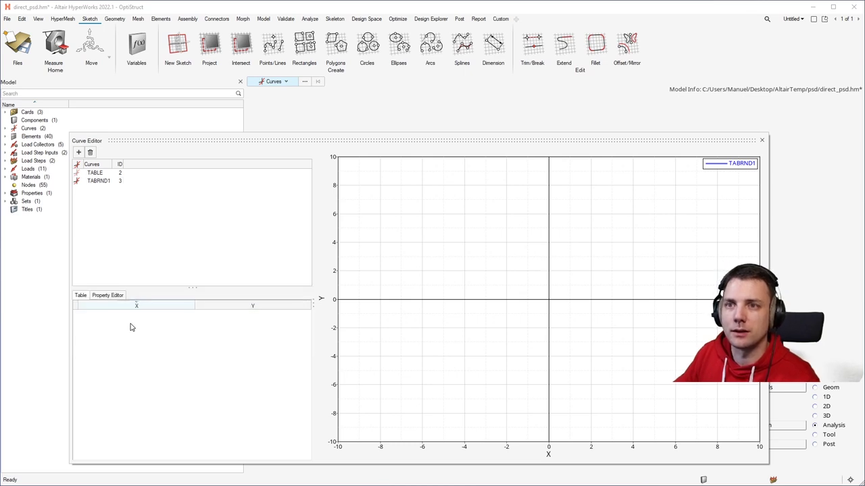
{"action": "left_click", "coordinate": [80, 295]}
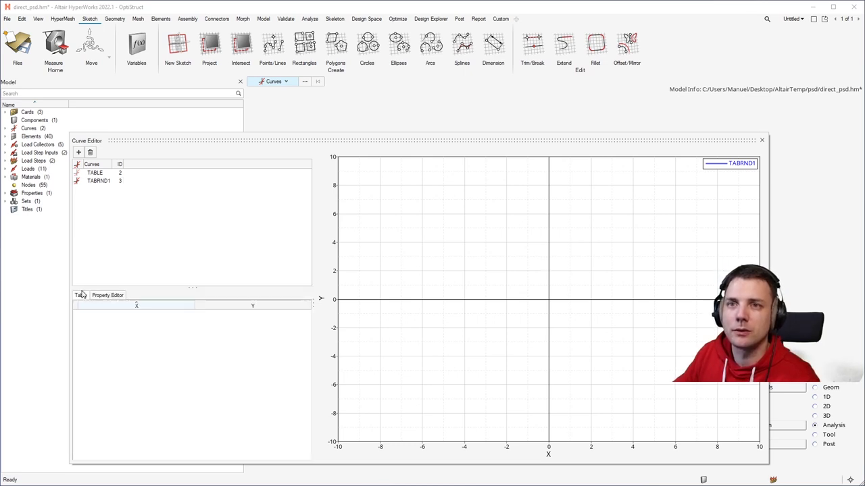
{"action": "left_click", "coordinate": [98, 181]}
{"action": "left_click", "coordinate": [103, 313]}
{"action": "left_click", "coordinate": [103, 313]}
{"action": "type", "text": "1"}
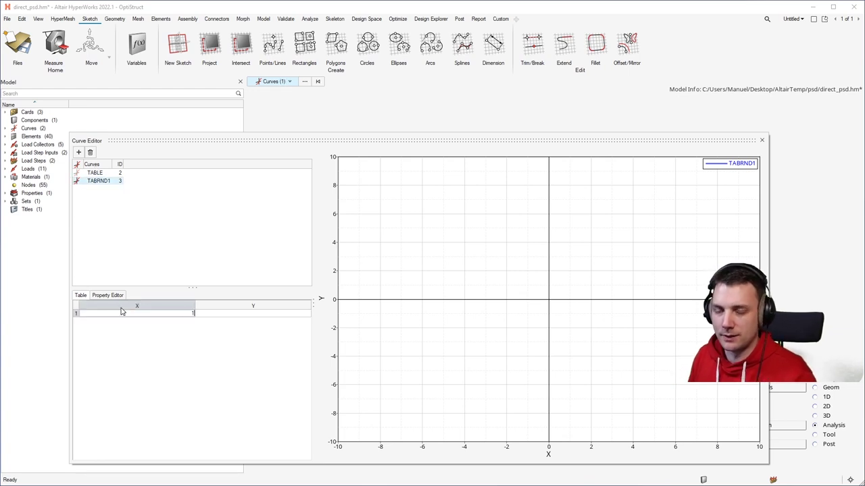
{"action": "type", "text": "9.9"}
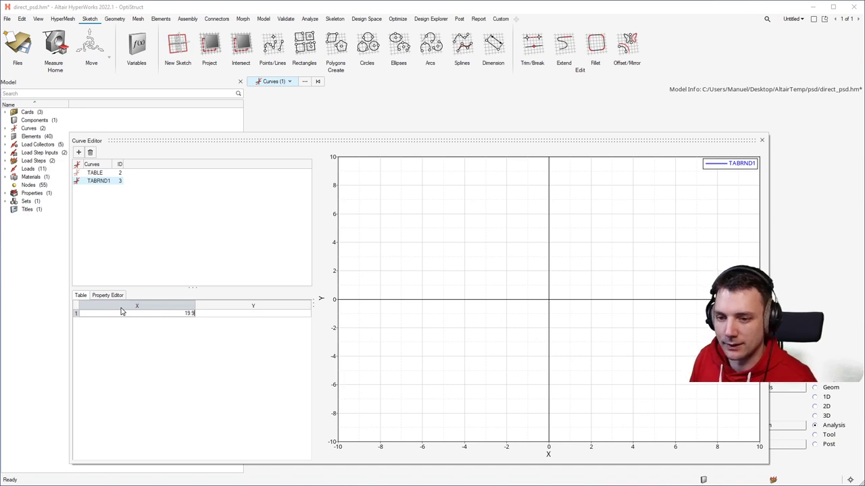
{"action": "type", "text": "99"}
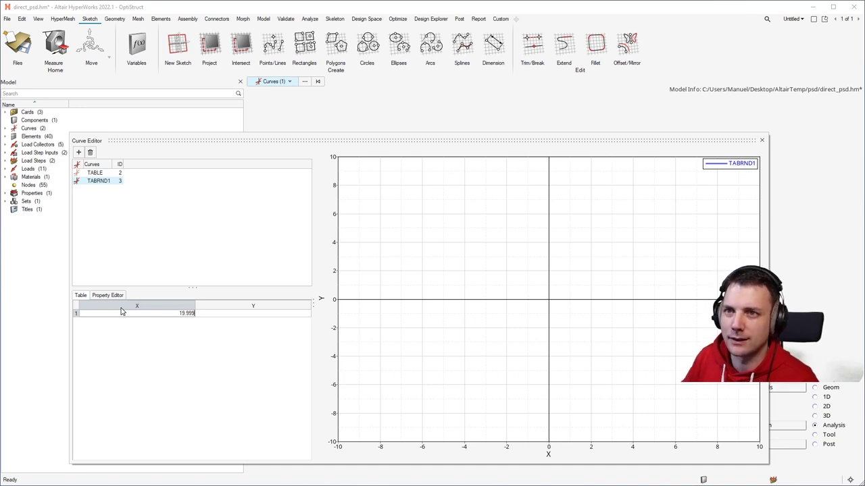
{"action": "left_click", "coordinate": [224, 314]}
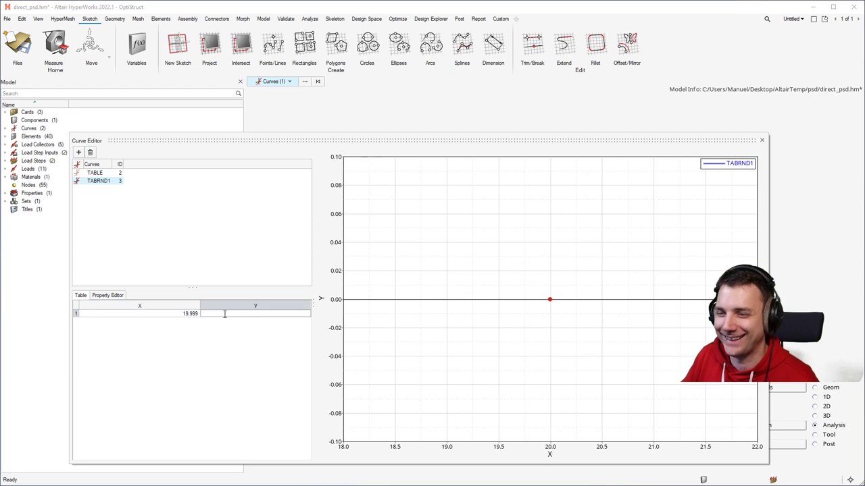
{"action": "type", "text": ".1"}
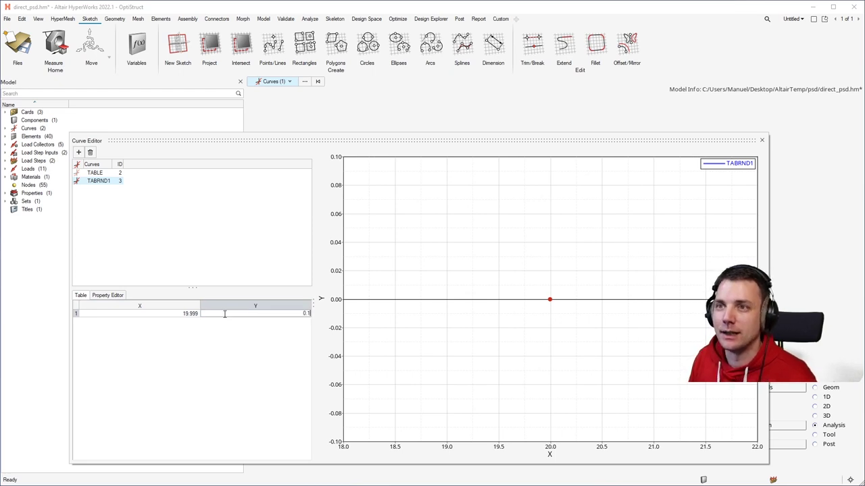
{"action": "key", "text": "Return"}
Enter the second point of the TABRND1 curve as X 20, Y 0.1.
{"action": "left_click", "coordinate": [189, 324]}
{"action": "left_click", "coordinate": [189, 324]}
{"action": "type", "text": "20"}
{"action": "key", "text": "Return"}
{"action": "left_click", "coordinate": [258, 322]}
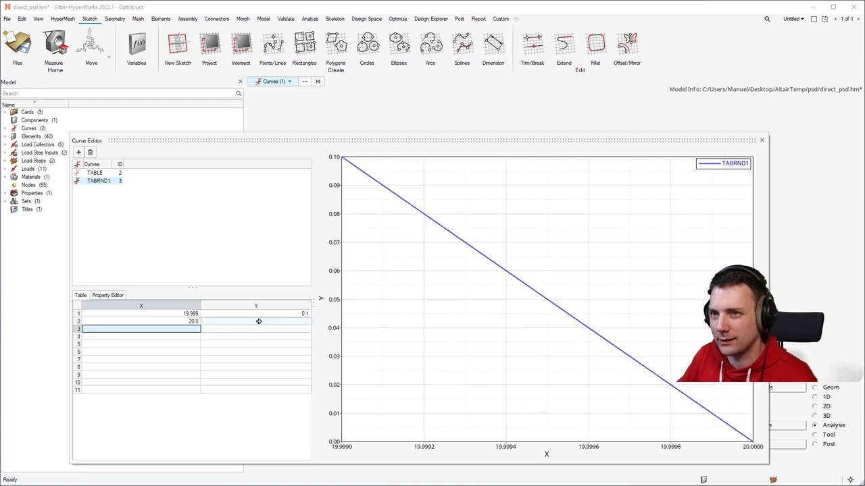
{"action": "left_click", "coordinate": [259, 322]}
{"action": "type", "text": "0.1"}
{"action": "key", "text": "Return"}
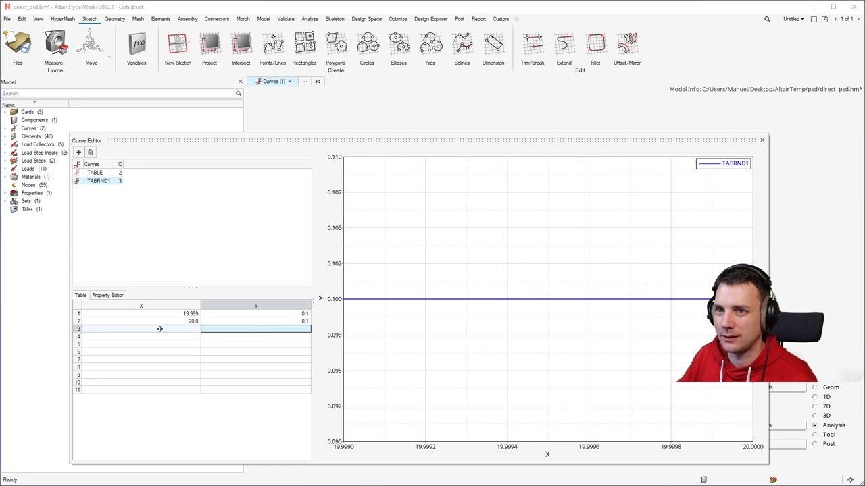
Enter the third point of the TABRND1 curve as X 1000, Y 0.1.
{"action": "left_click", "coordinate": [188, 329]}
{"action": "left_click", "coordinate": [189, 329]}
{"action": "type", "text": "1000"}
{"action": "key", "text": "Return"}
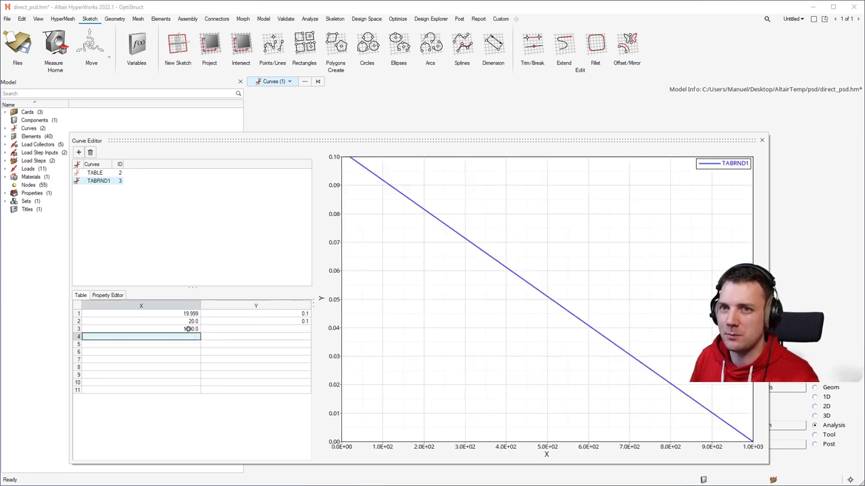
{"action": "left_click", "coordinate": [242, 329]}
{"action": "left_click", "coordinate": [247, 329]}
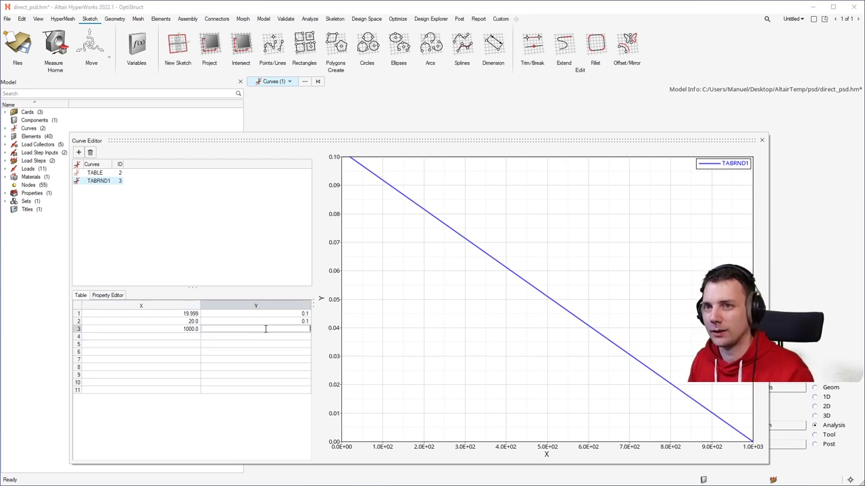
{"action": "type", "text": "0.1"}
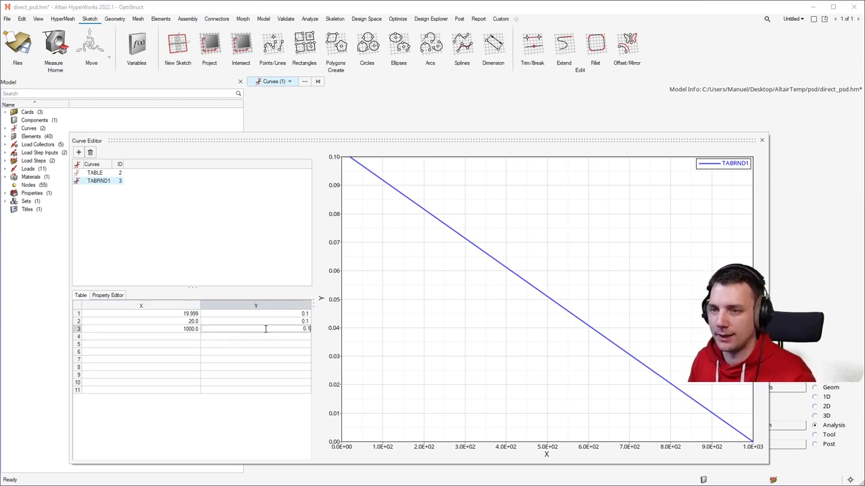
{"action": "key", "text": "Return"}
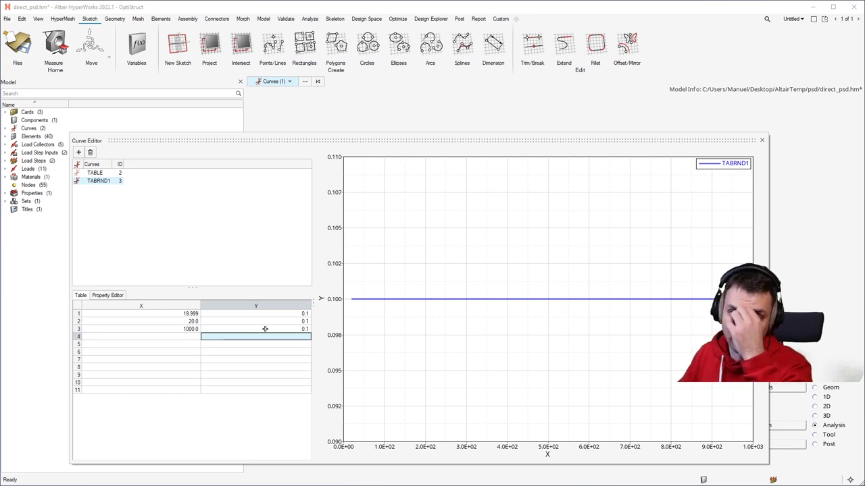
Enter the fourth point of the TABRND1 curve as X 1000.1, Y 0.1.
{"action": "left_click", "coordinate": [188, 336]}
{"action": "left_click", "coordinate": [188, 336]}
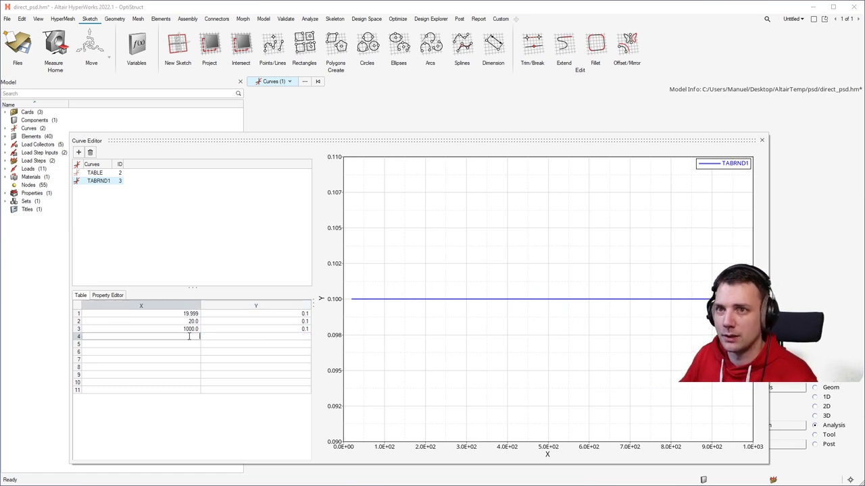
{"action": "type", "text": "1000.1"}
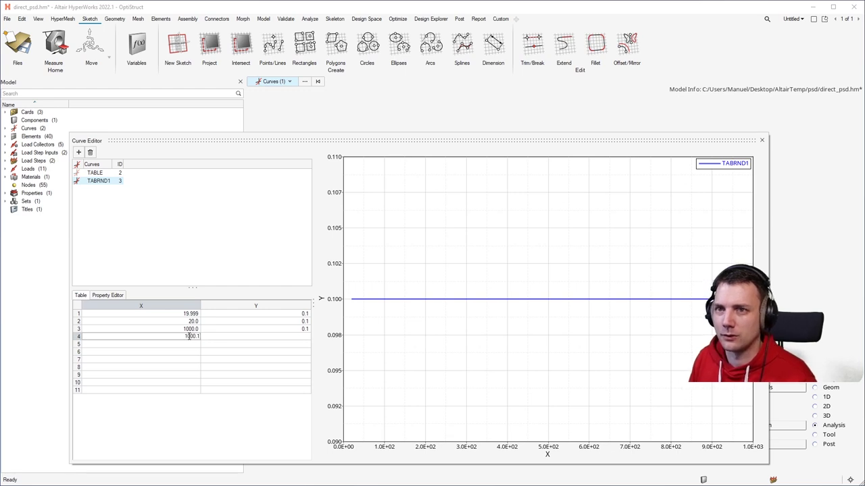
{"action": "left_click", "coordinate": [239, 330]}
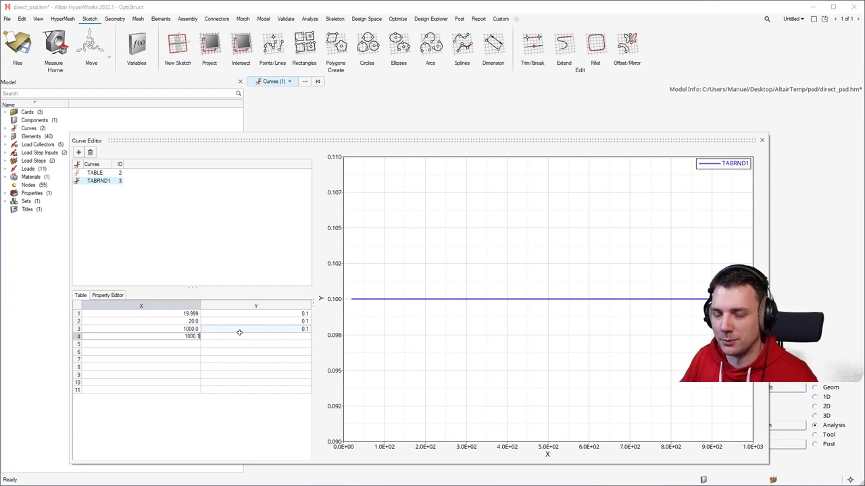
{"action": "left_click", "coordinate": [221, 336]}
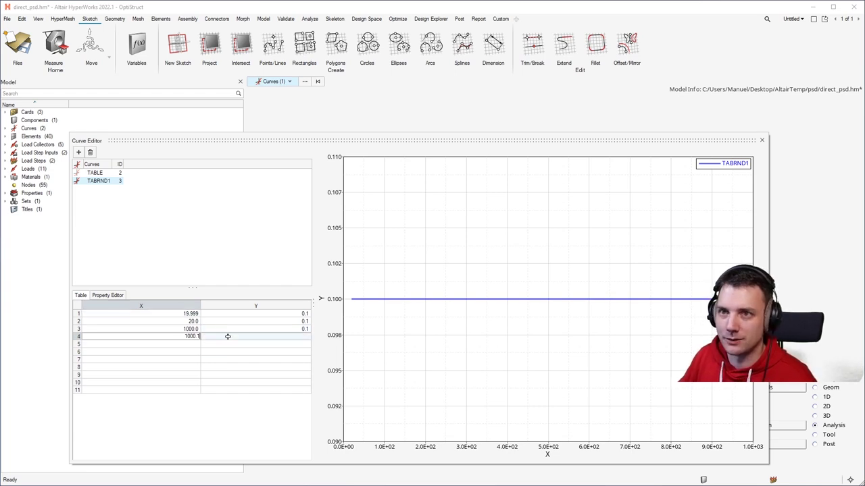
{"action": "left_click", "coordinate": [220, 336]}
{"action": "type", "text": "0.1"}
{"action": "key", "text": "Return"}
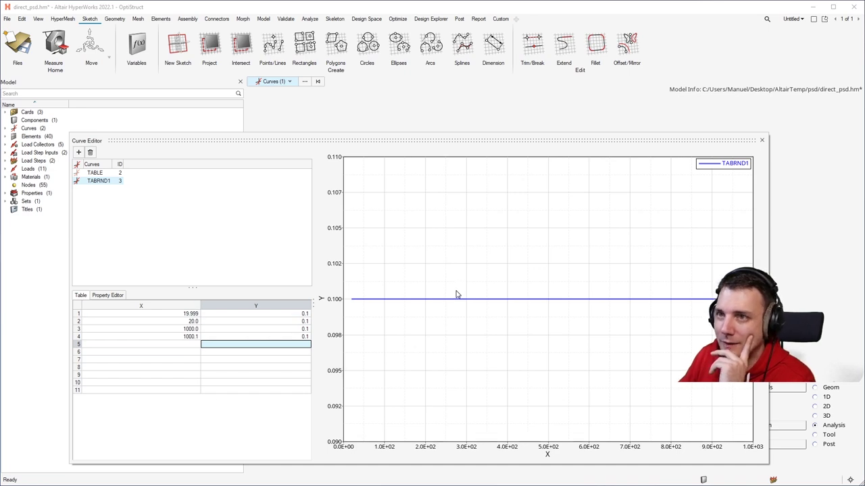
{"action": "left_click", "coordinate": [353, 301]}
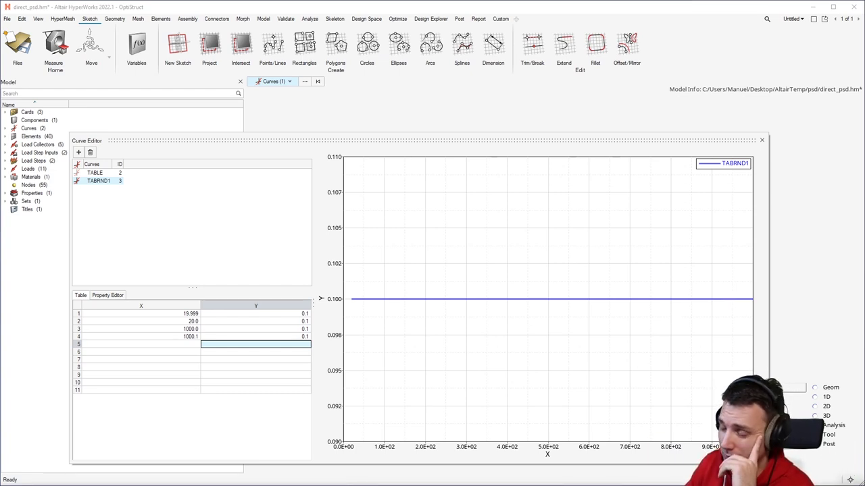
Switch to the browser, read the description at the beginning of the TABRND1 help page, and return to HyperWorks.
{"action": "key", "text": "alt+Tab"}
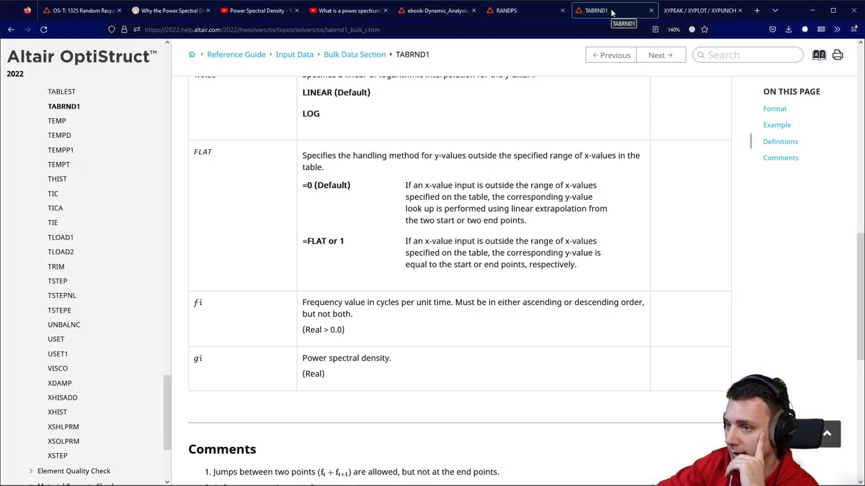
{"action": "scroll", "coordinate": [511, 304], "scroll_direction": "up", "scroll_amount": 15}
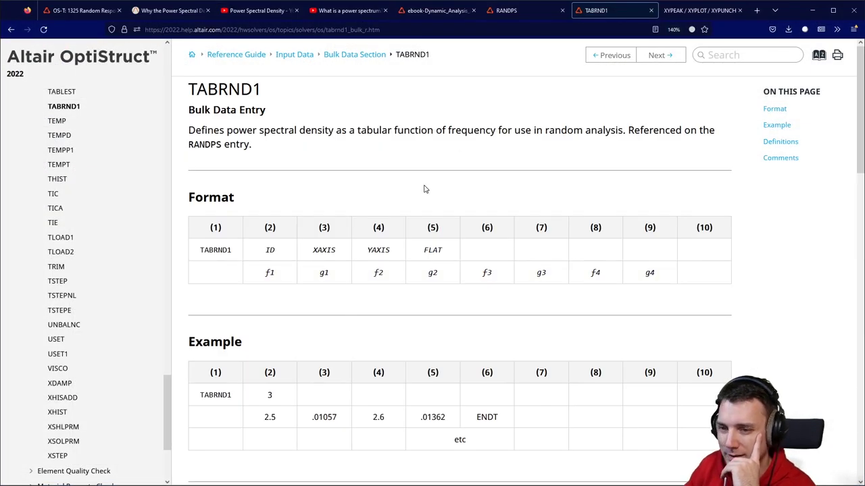
{"action": "left_click_drag", "start_coordinate": [192, 130], "coordinate": [671, 131]}
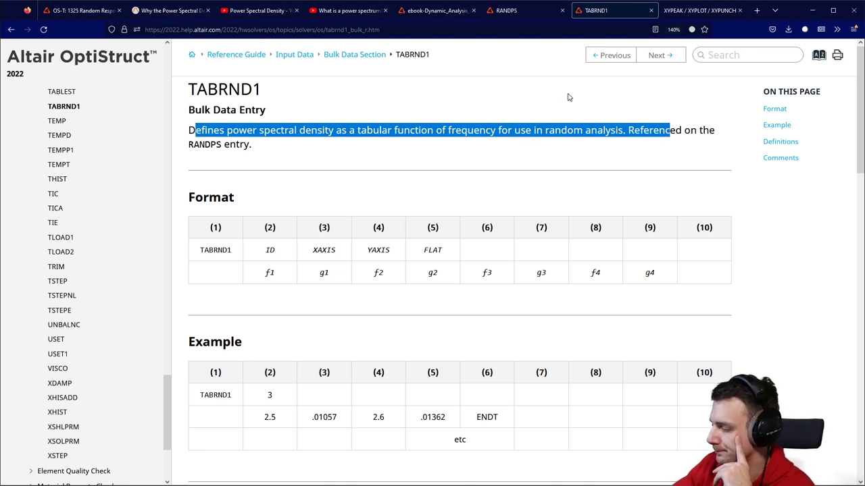
{"action": "key", "text": "alt+Tab"}
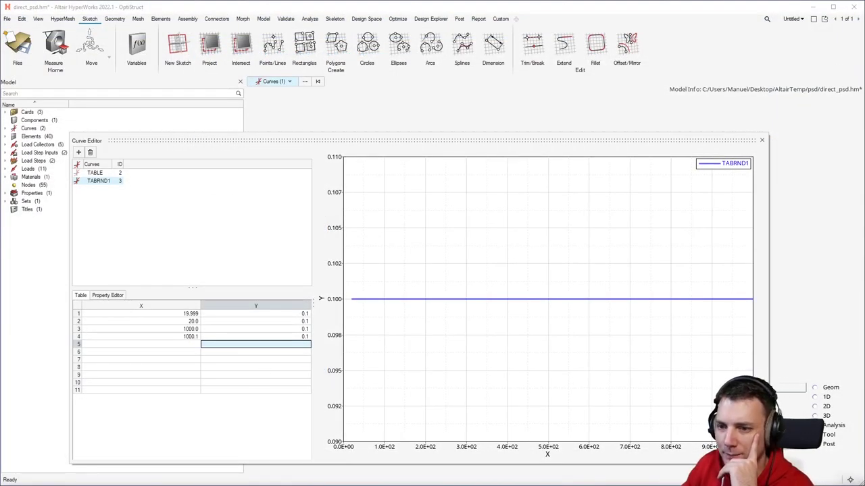
Close the Curve Editor, set the TABRND1 curve's card image to TABRND1, and return to the model browser.
{"action": "left_click", "coordinate": [762, 142]}
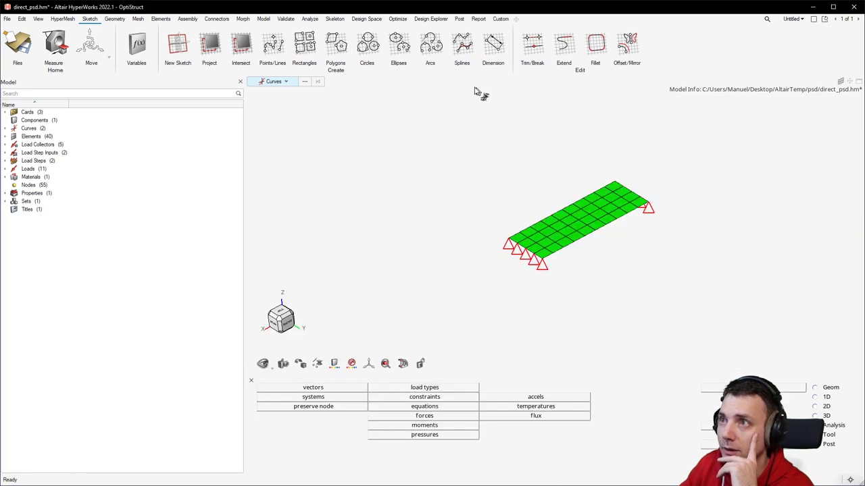
{"action": "left_click", "coordinate": [6, 128]}
{"action": "double_click", "coordinate": [30, 128]}
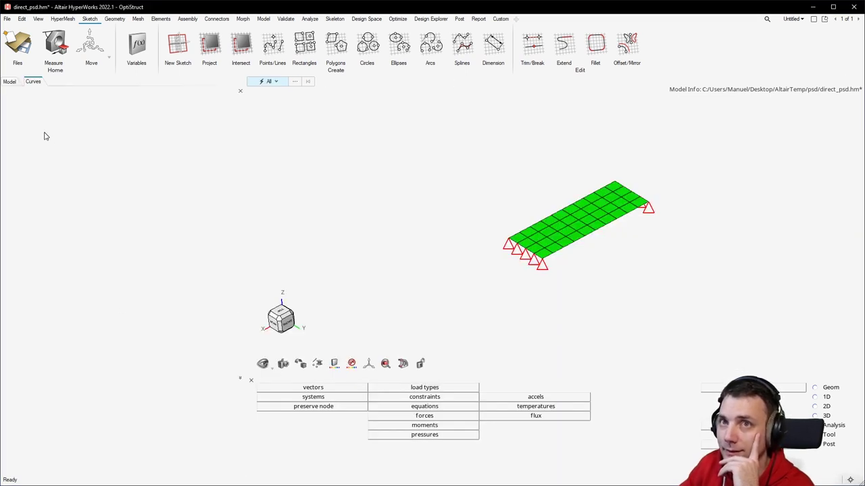
{"action": "left_click", "coordinate": [35, 130]}
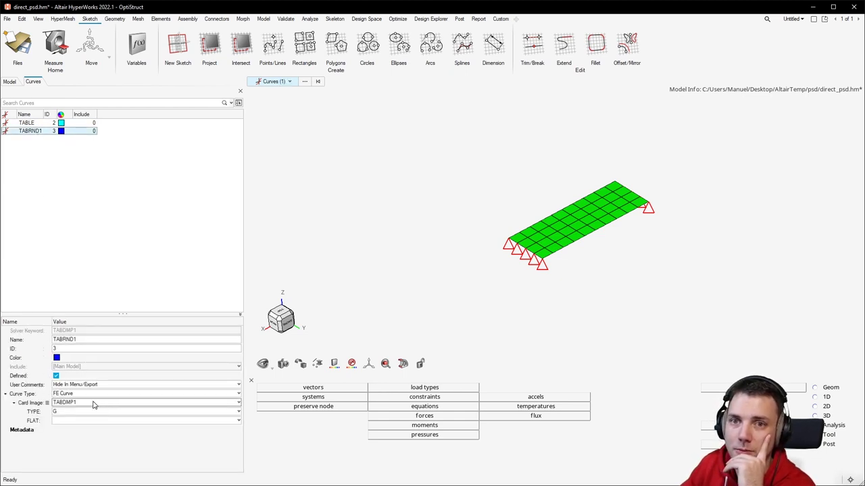
{"action": "left_click", "coordinate": [94, 404]}
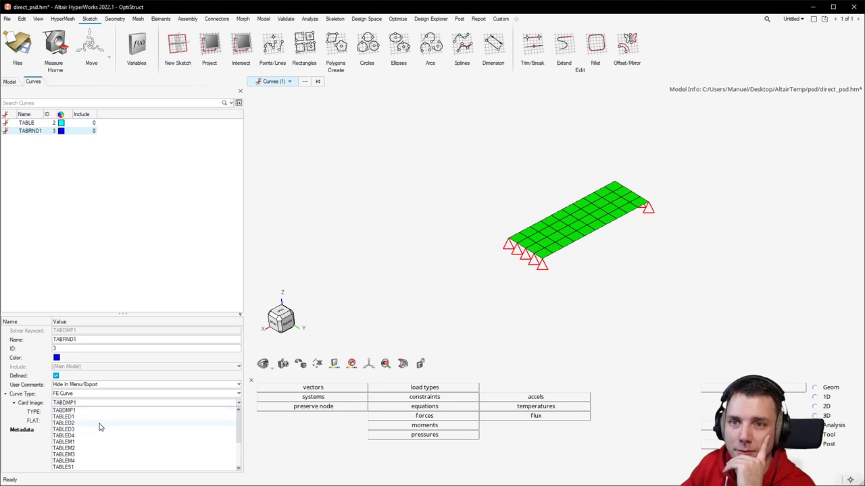
{"action": "scroll", "coordinate": [97, 431], "scroll_direction": "down", "scroll_amount": 3}
{"action": "scroll", "coordinate": [98, 433], "scroll_direction": "up", "scroll_amount": 2}
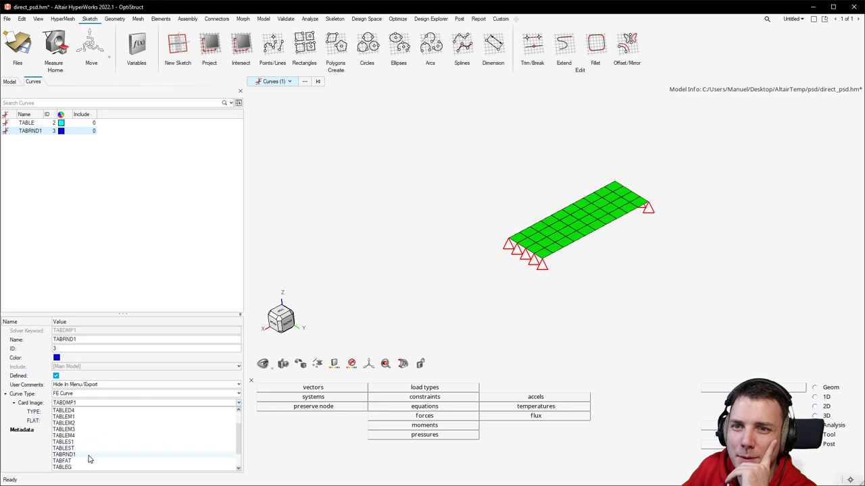
{"action": "left_click", "coordinate": [89, 455]}
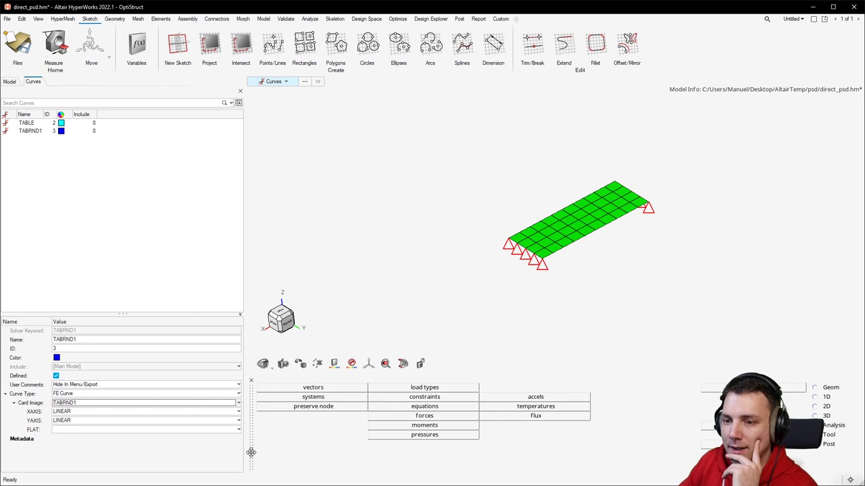
{"action": "left_click", "coordinate": [9, 81]}
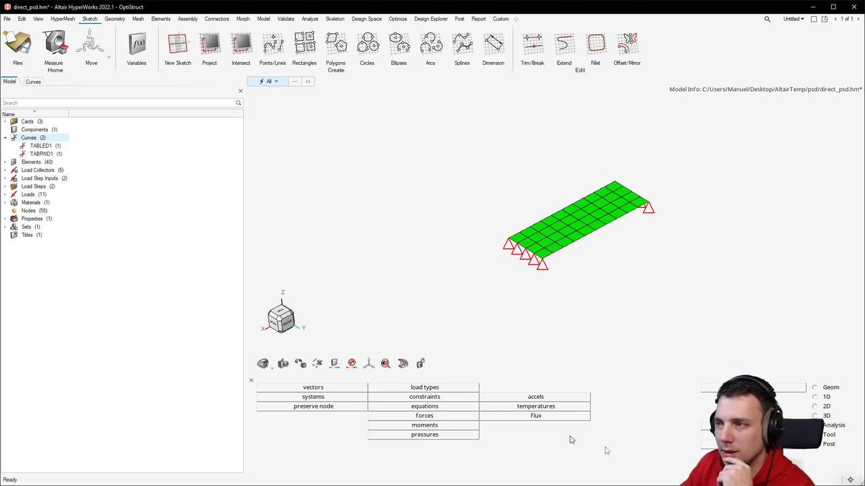
Create a load collector named randps with the card image RANDPS.
{"action": "right_click", "coordinate": [160, 264]}
{"action": "key", "text": "Escape"}
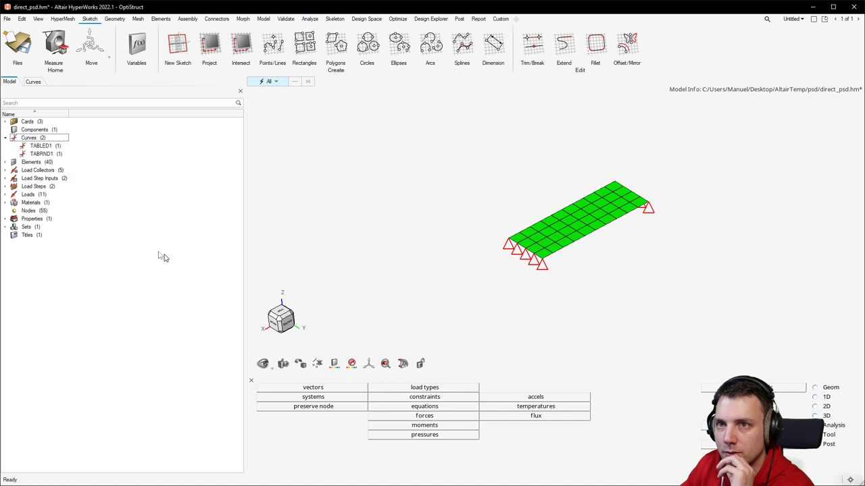
{"action": "right_click", "coordinate": [141, 243]}
{"action": "mouse_move", "coordinate": [160, 248]}
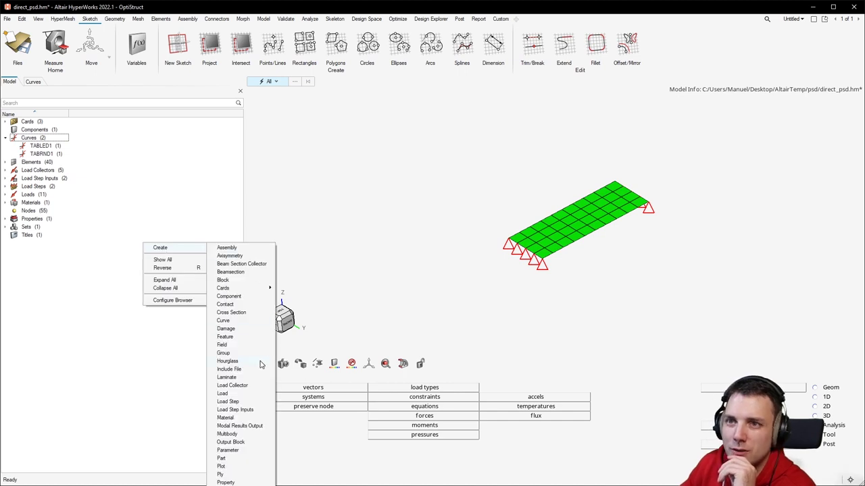
{"action": "left_click", "coordinate": [249, 384]}
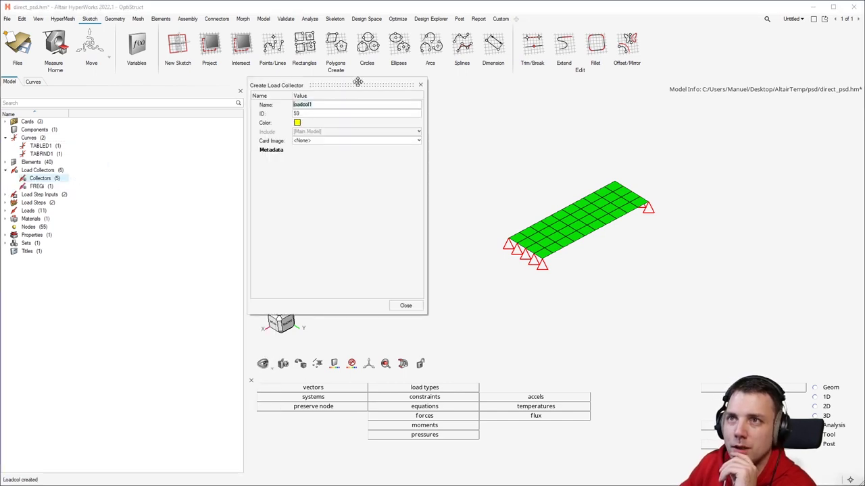
{"action": "type", "text": "randps"}
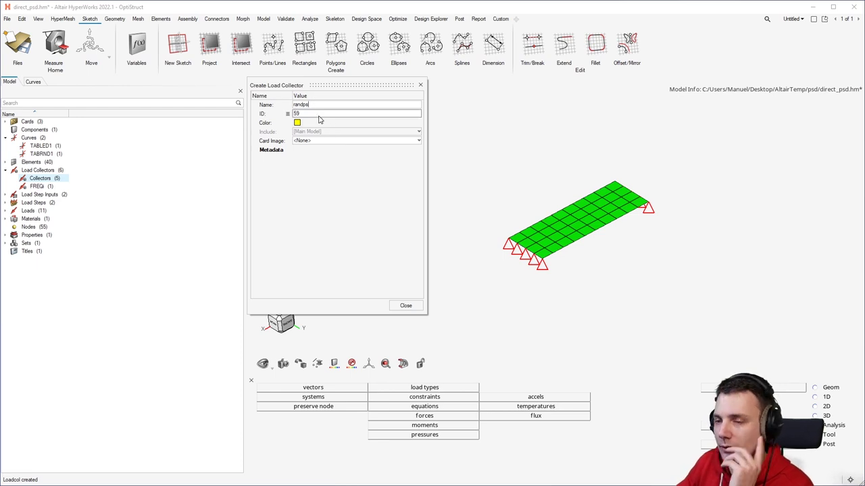
{"action": "left_click", "coordinate": [340, 141]}
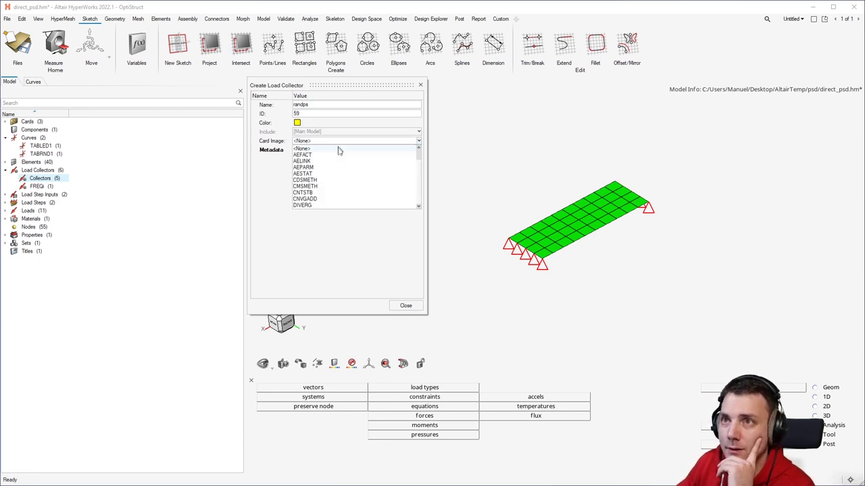
{"action": "scroll", "coordinate": [331, 171], "scroll_direction": "down", "scroll_amount": 10}
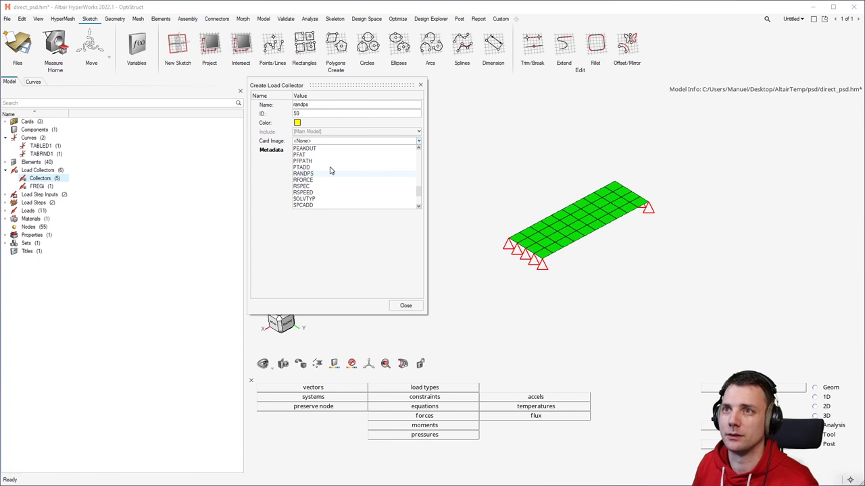
{"action": "left_click", "coordinate": [325, 174]}
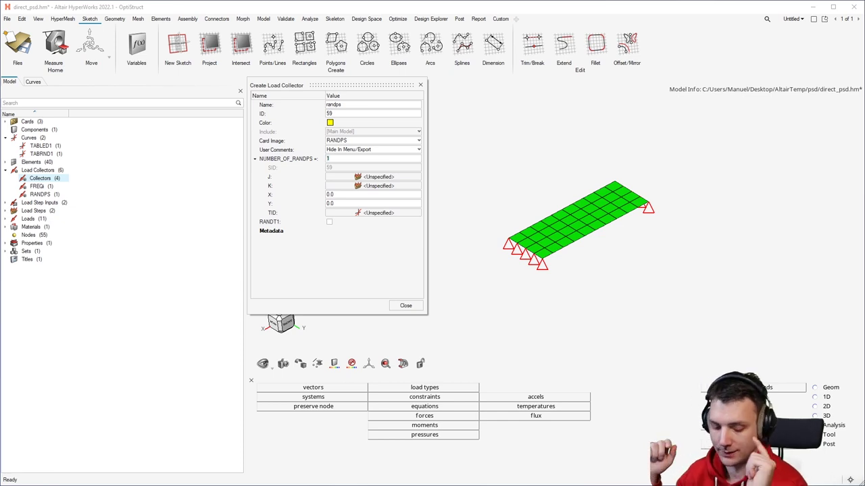
Set the number of RANDPS entries to 3, open their data table, and widen it.
{"action": "key", "text": "Return"}
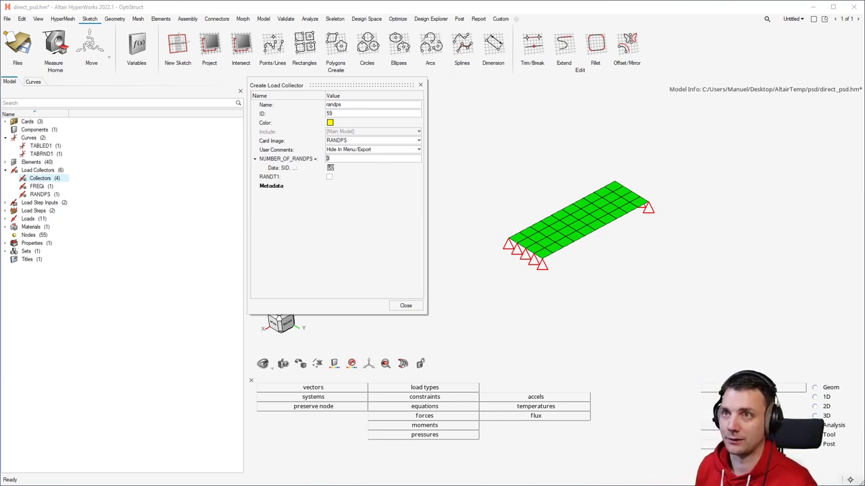
{"action": "left_click", "coordinate": [330, 168]}
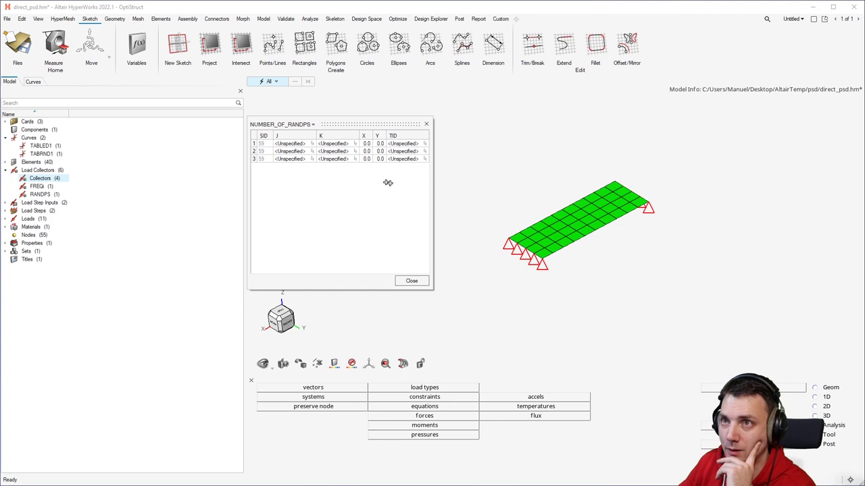
{"action": "left_click_drag", "start_coordinate": [432, 184], "coordinate": [533, 188]}
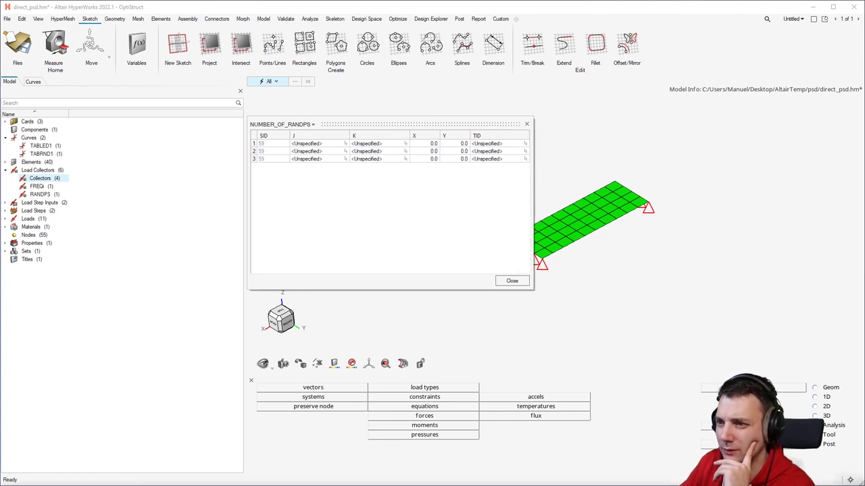
Switch to the browser and read the description and spectral density formula on the RANDPS help page.
{"action": "key", "text": "alt+Tab"}
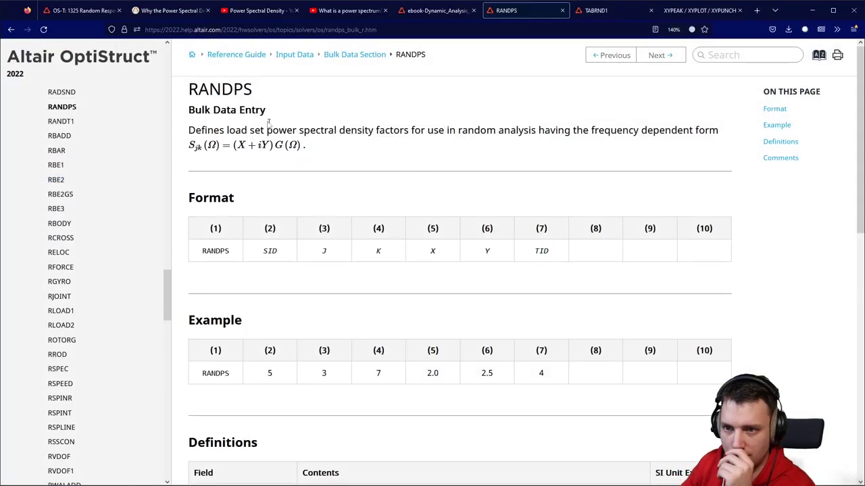
{"action": "left_click_drag", "start_coordinate": [202, 130], "coordinate": [718, 135]}
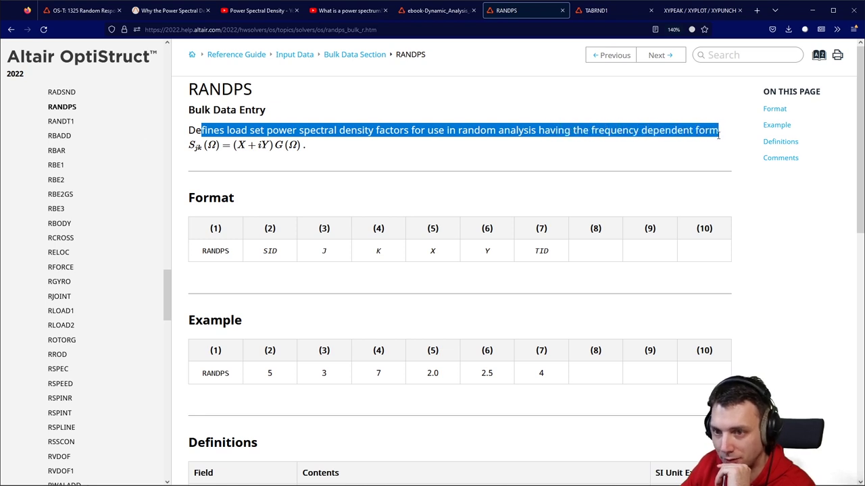
{"action": "left_click", "coordinate": [194, 150]}
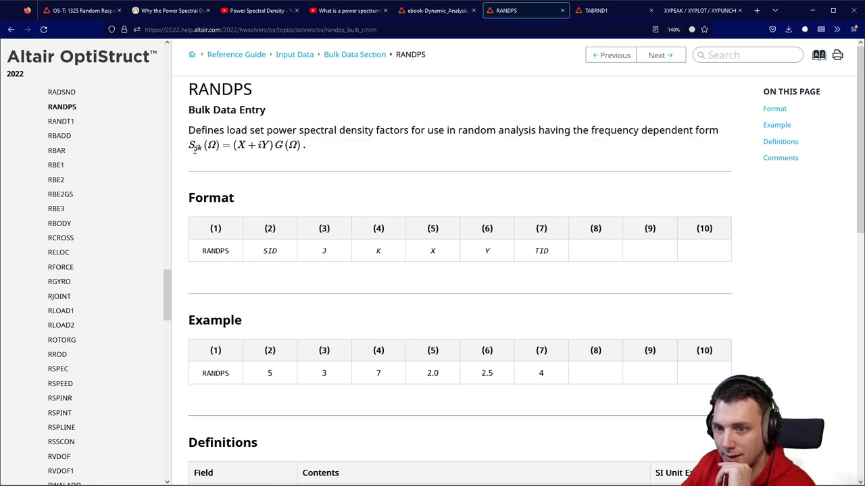
{"action": "double_click", "coordinate": [240, 146]}
{"action": "left_click", "coordinate": [262, 145]}
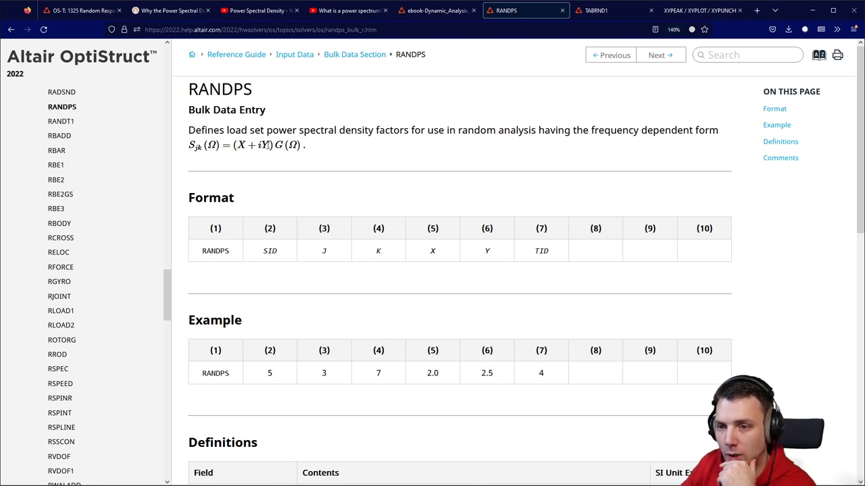
Read the J, K, X, Y and TID definitions and the comments on the RANDPS help page, and return to HyperWorks.
{"action": "scroll", "coordinate": [296, 149], "scroll_direction": "down", "scroll_amount": 5}
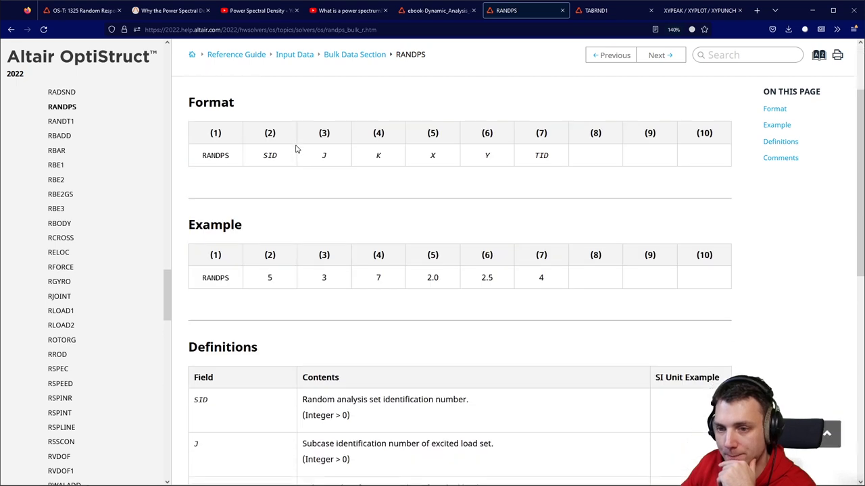
{"action": "scroll", "coordinate": [292, 156], "scroll_direction": "down", "scroll_amount": 1}
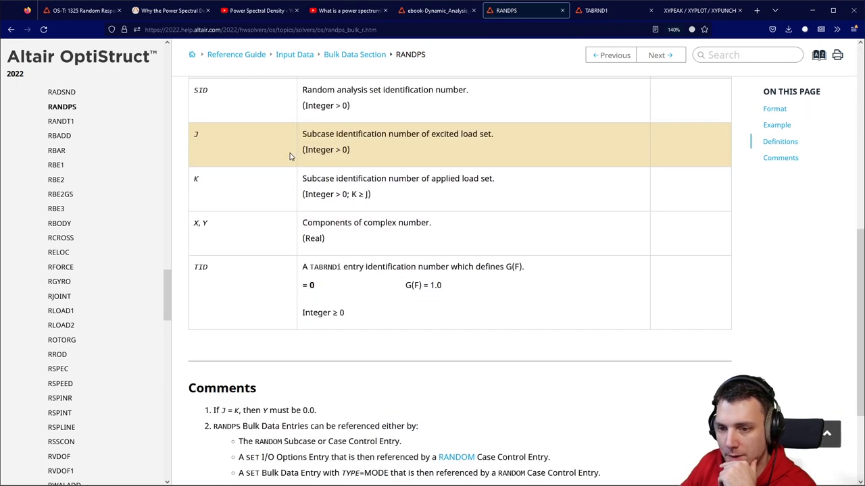
{"action": "scroll", "coordinate": [284, 294], "scroll_direction": "up", "scroll_amount": 1}
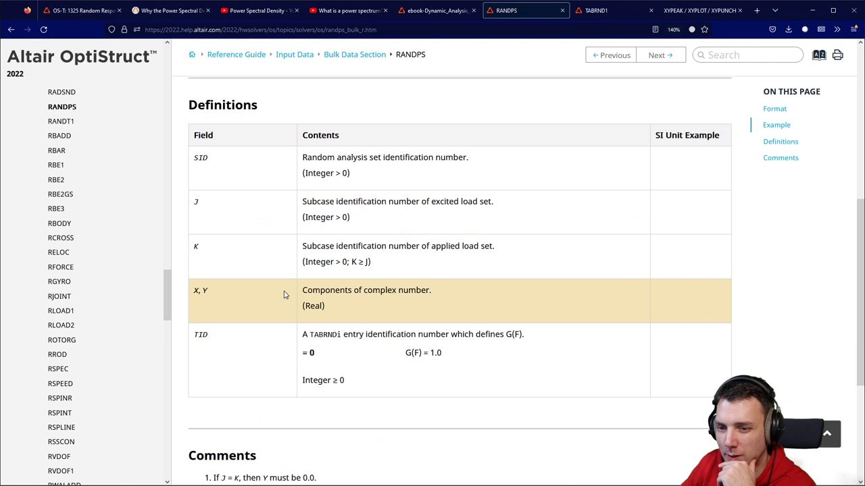
{"action": "triple_click", "coordinate": [314, 289]}
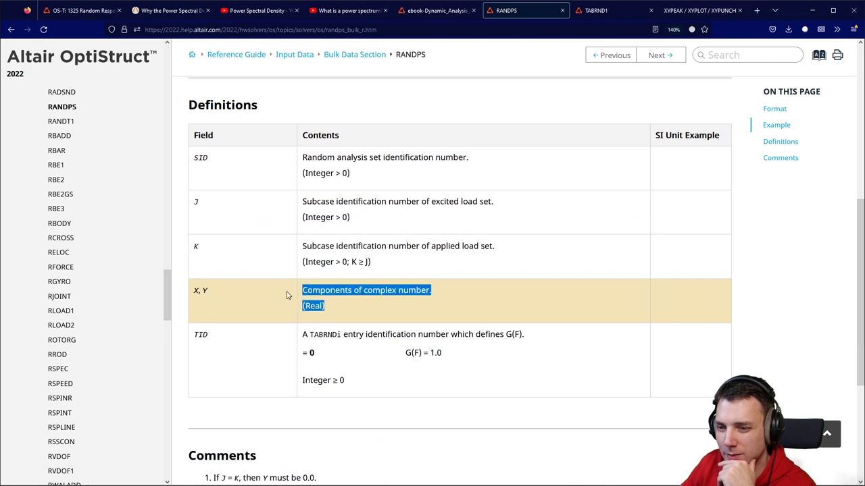
{"action": "scroll", "coordinate": [321, 267], "scroll_direction": "down", "scroll_amount": 1}
{"action": "scroll", "coordinate": [244, 146], "scroll_direction": "up", "scroll_amount": 5}
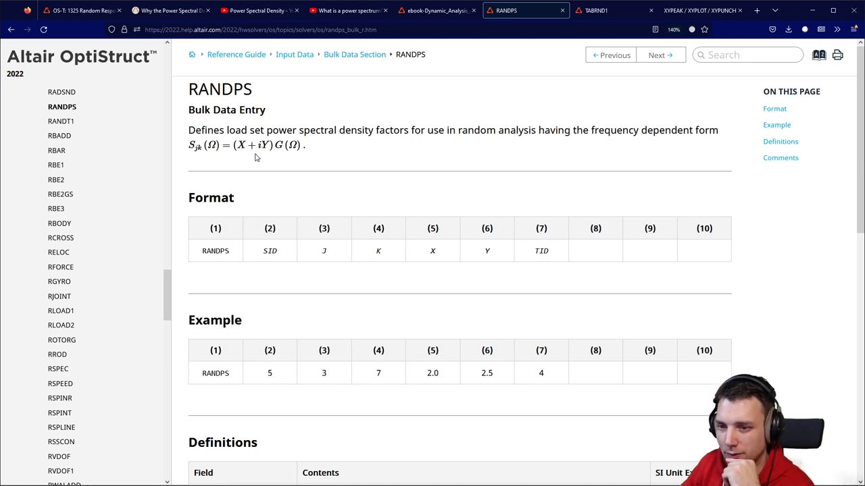
{"action": "scroll", "coordinate": [257, 158], "scroll_direction": "down", "scroll_amount": 2}
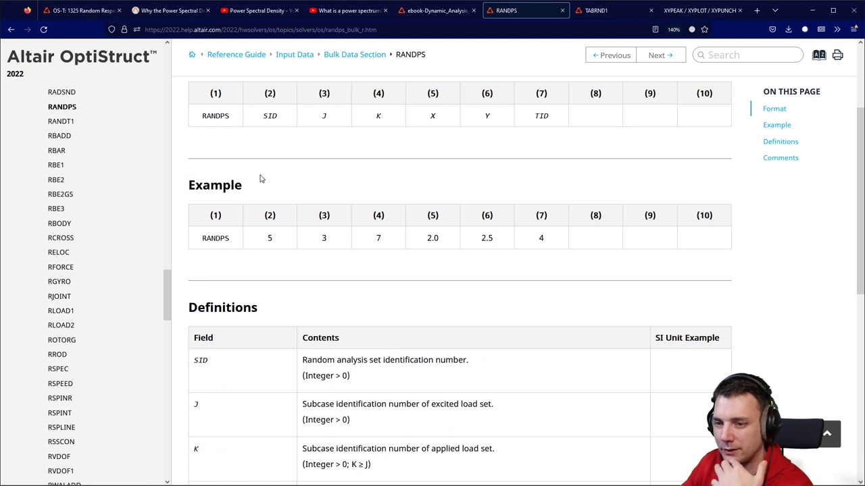
{"action": "scroll", "coordinate": [261, 178], "scroll_direction": "down", "scroll_amount": 3}
{"action": "scroll", "coordinate": [286, 210], "scroll_direction": "down", "scroll_amount": 1}
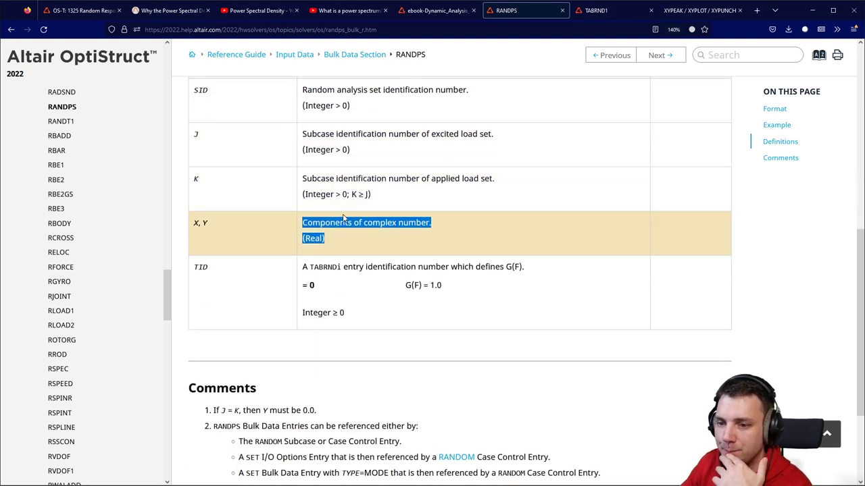
{"action": "scroll", "coordinate": [343, 218], "scroll_direction": "down", "scroll_amount": 1}
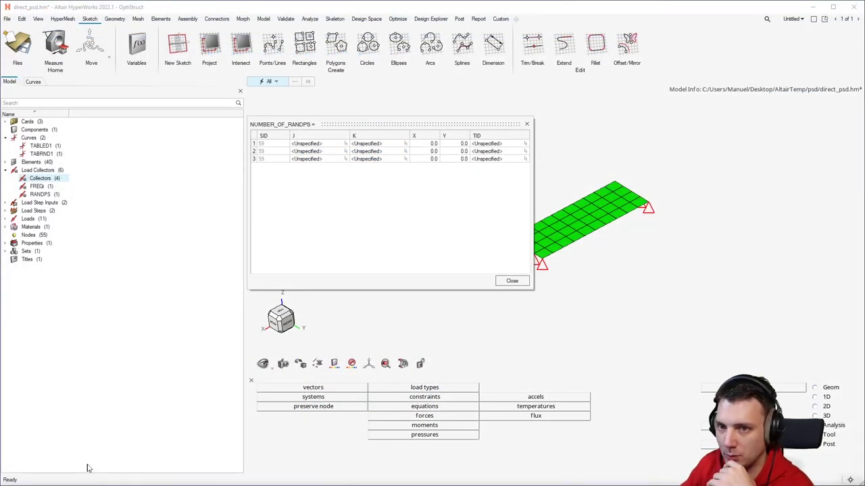
Assign load step Load1 to both J and K in the first row of the RANDPS table.
{"action": "left_click", "coordinate": [312, 143]}
{"action": "left_click", "coordinate": [318, 144]}
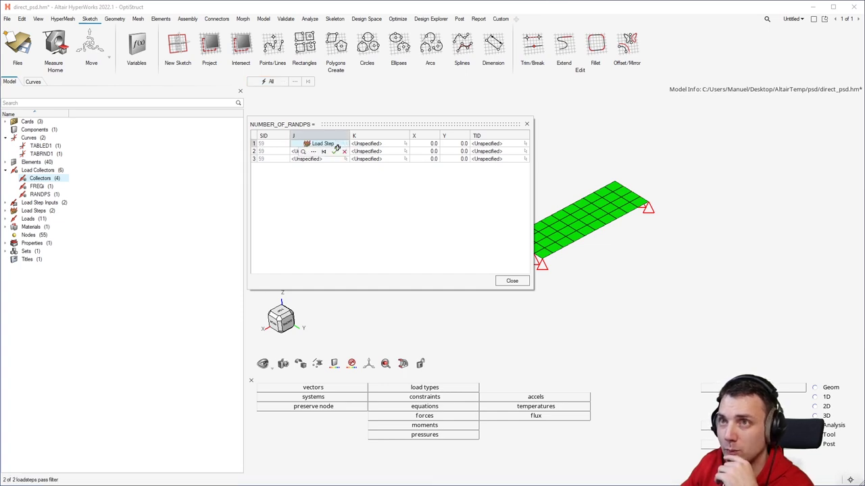
{"action": "left_click", "coordinate": [313, 151]}
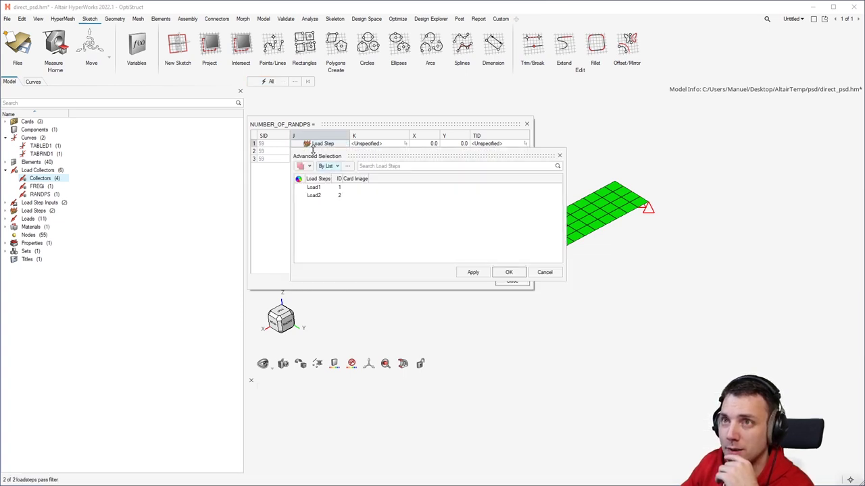
{"action": "left_click", "coordinate": [314, 188]}
{"action": "left_click", "coordinate": [500, 273]}
{"action": "left_click", "coordinate": [375, 143]}
{"action": "left_click", "coordinate": [375, 144]}
{"action": "left_click", "coordinate": [373, 152]}
{"action": "left_click", "coordinate": [378, 187]}
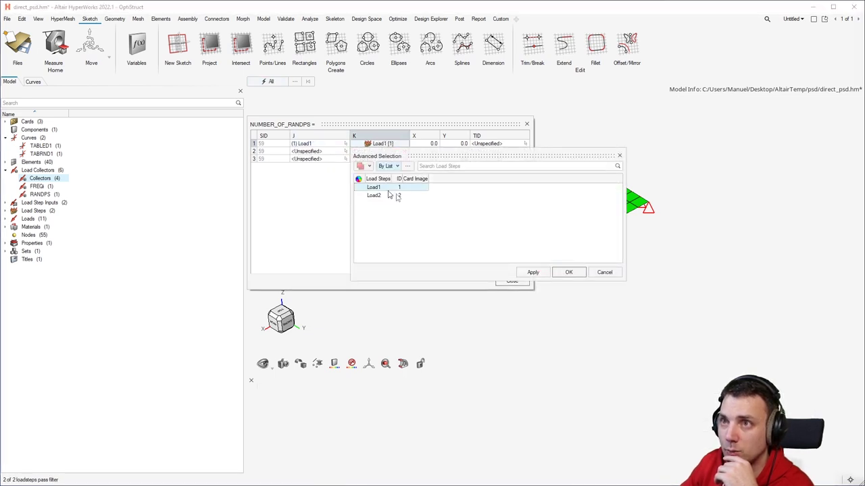
{"action": "left_click", "coordinate": [568, 272]}
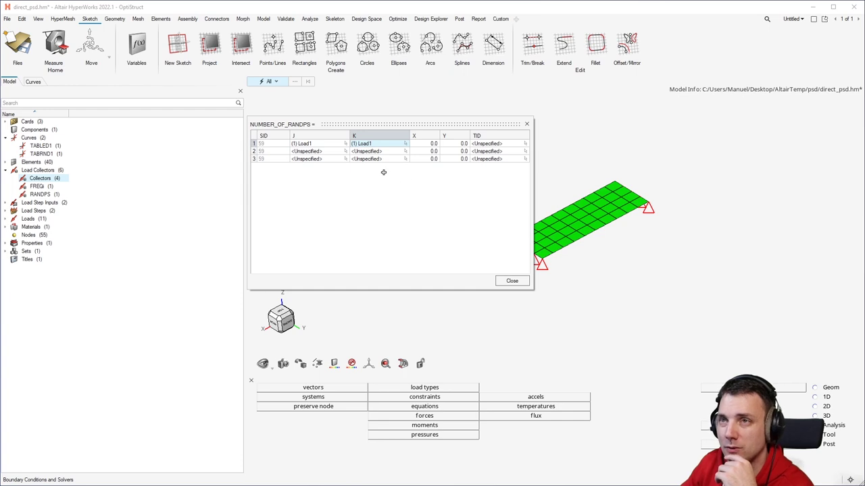
Set X to 10 and TID to the TABRND1 curve in the first row of the RANDPS table.
{"action": "left_click", "coordinate": [435, 143]}
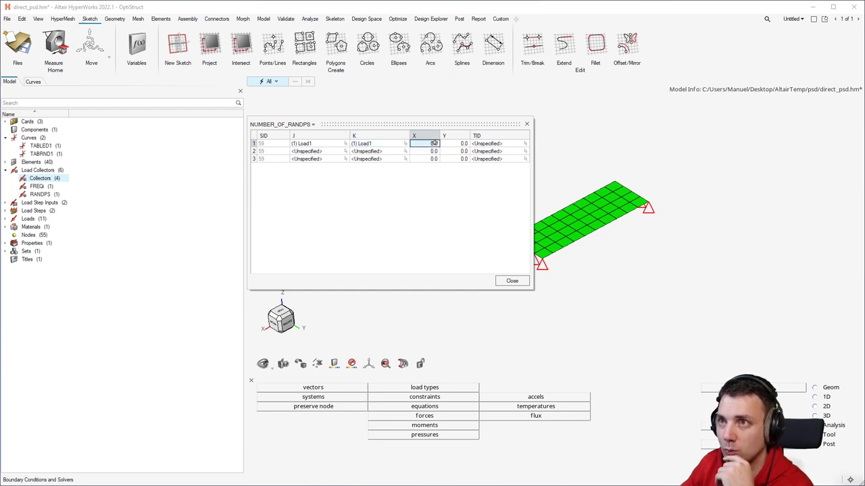
{"action": "type", "text": "10"}
{"action": "key", "text": "Return"}
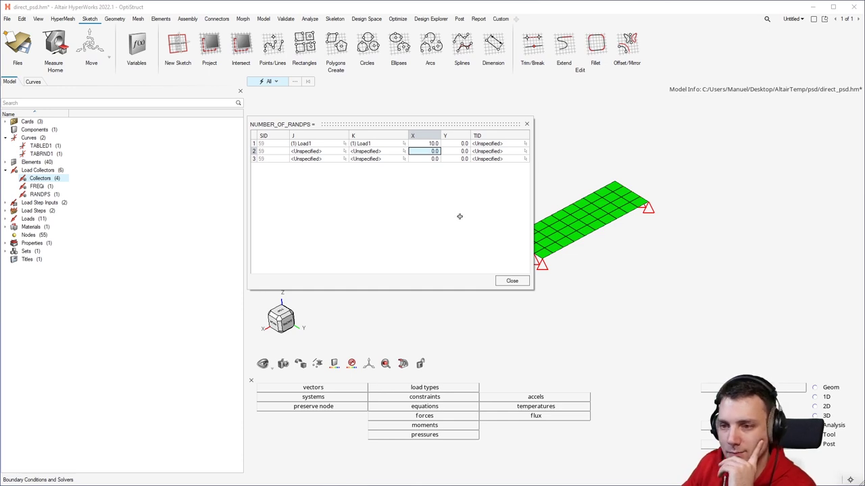
{"action": "left_click", "coordinate": [499, 143]}
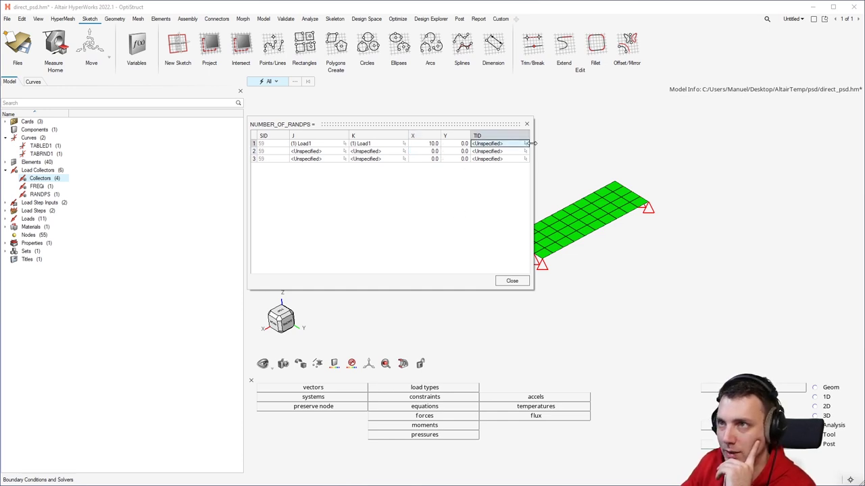
{"action": "left_click", "coordinate": [525, 144]}
{"action": "left_click", "coordinate": [500, 153]}
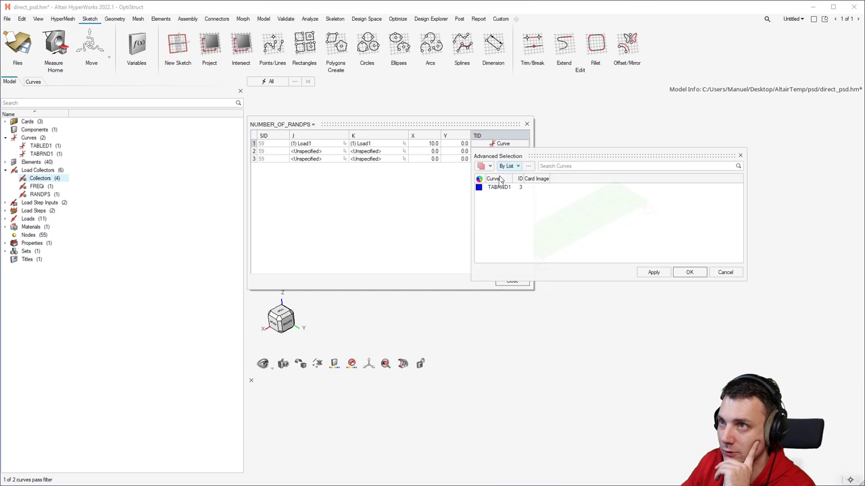
{"action": "left_click", "coordinate": [492, 187]}
{"action": "left_click", "coordinate": [689, 272]}
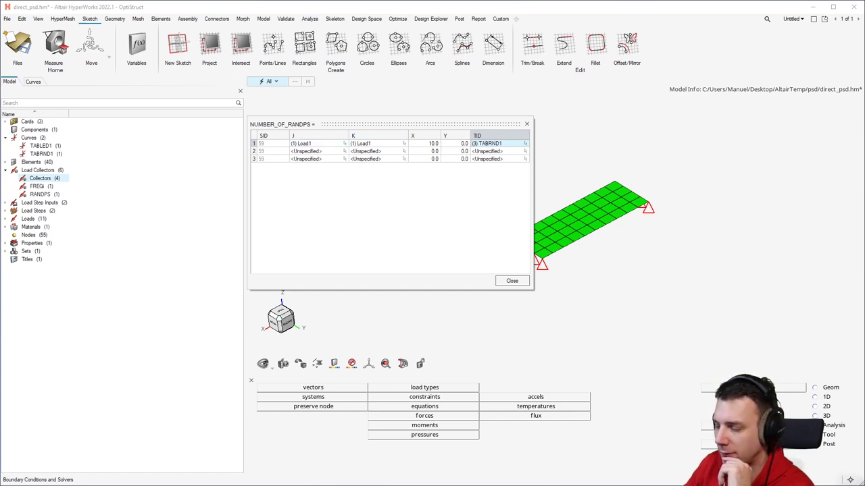
Switch to the browser and review the field definitions and the comment on J = K in the RANDPS help page.
{"action": "left_click", "coordinate": [665, 484]}
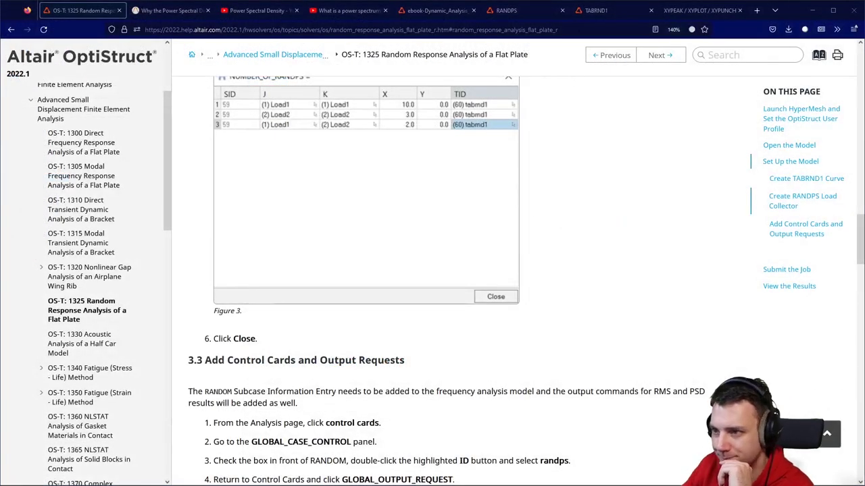
{"action": "left_click", "coordinate": [527, 12]}
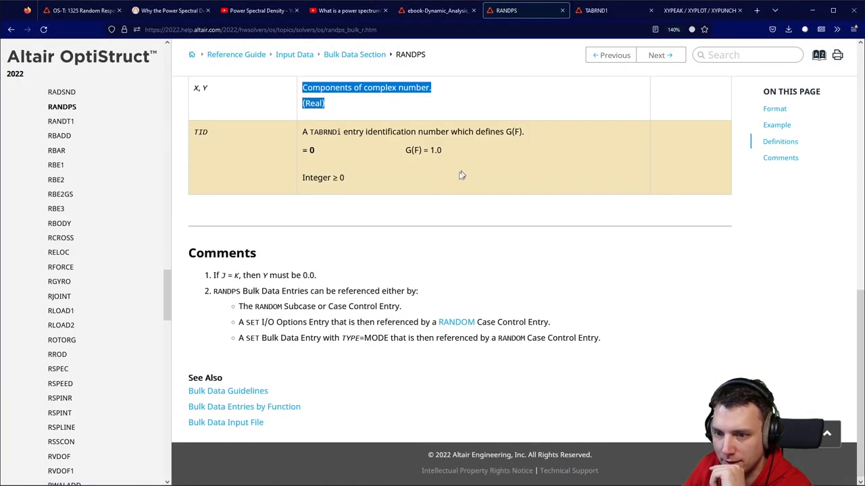
{"action": "left_click", "coordinate": [236, 275]}
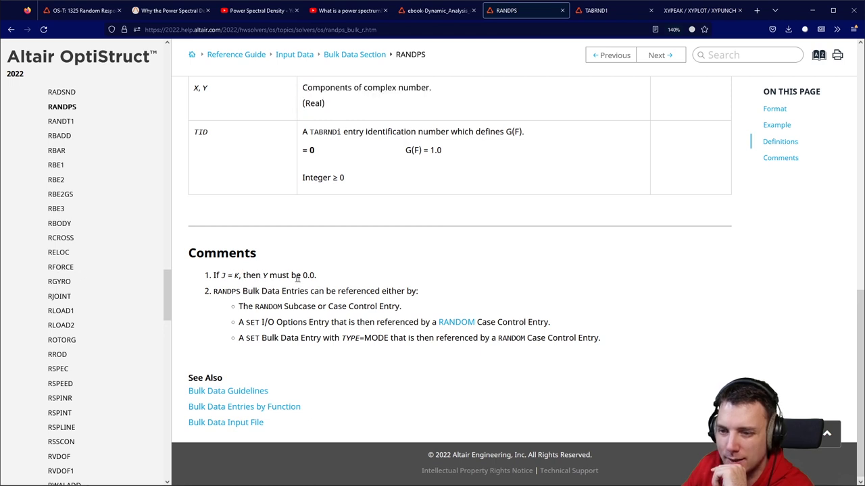
{"action": "scroll", "coordinate": [317, 278], "scroll_direction": "up", "scroll_amount": 2}
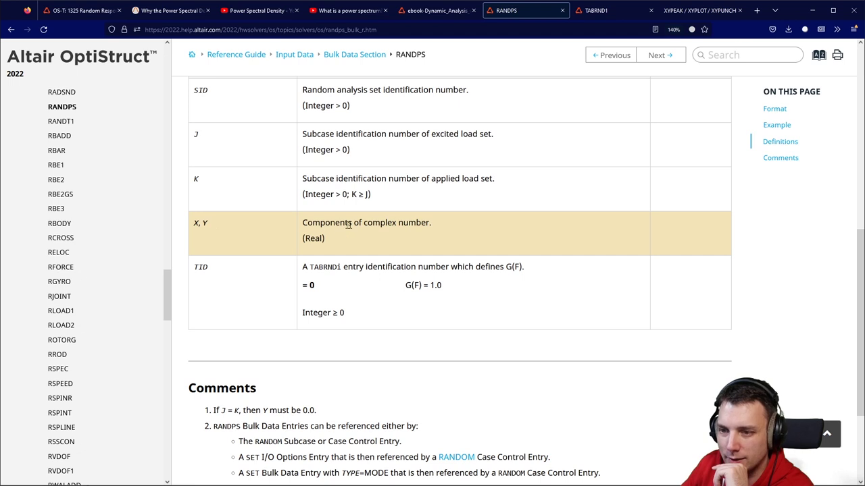
{"action": "scroll", "coordinate": [402, 229], "scroll_direction": "down", "scroll_amount": 1}
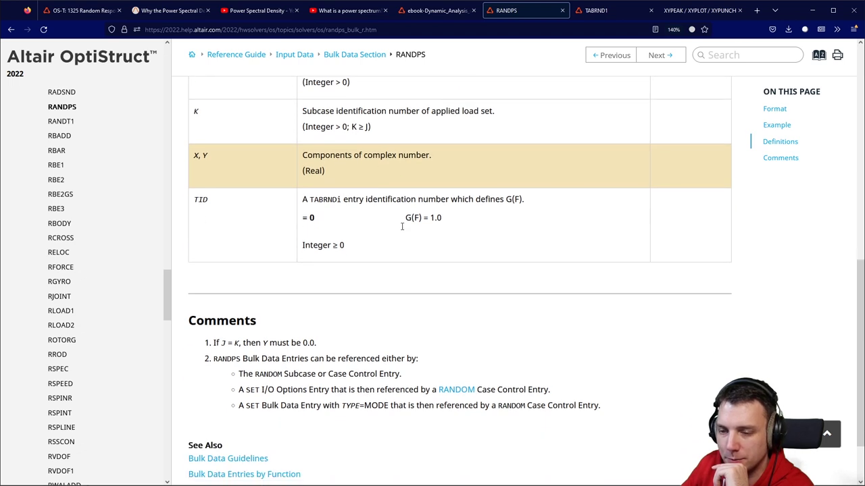
{"action": "scroll", "coordinate": [398, 230], "scroll_direction": "up", "scroll_amount": 2}
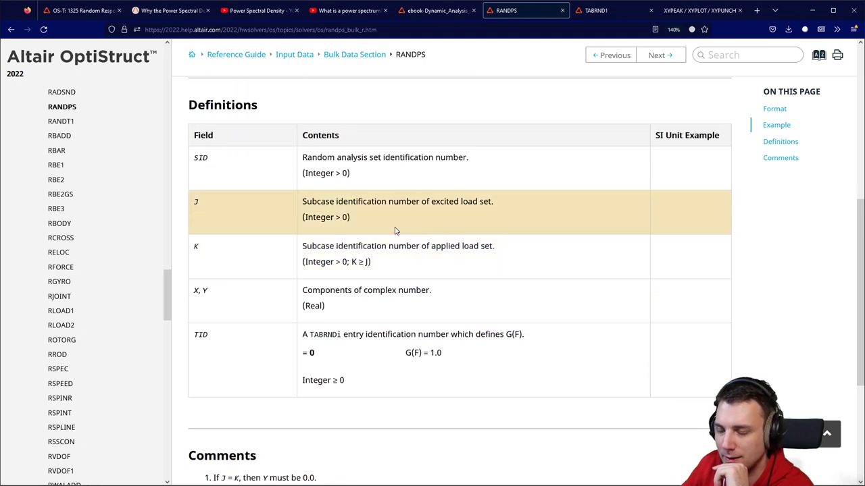
{"action": "scroll", "coordinate": [396, 230], "scroll_direction": "down", "scroll_amount": 2}
{"action": "scroll", "coordinate": [396, 228], "scroll_direction": "down", "scroll_amount": 1}
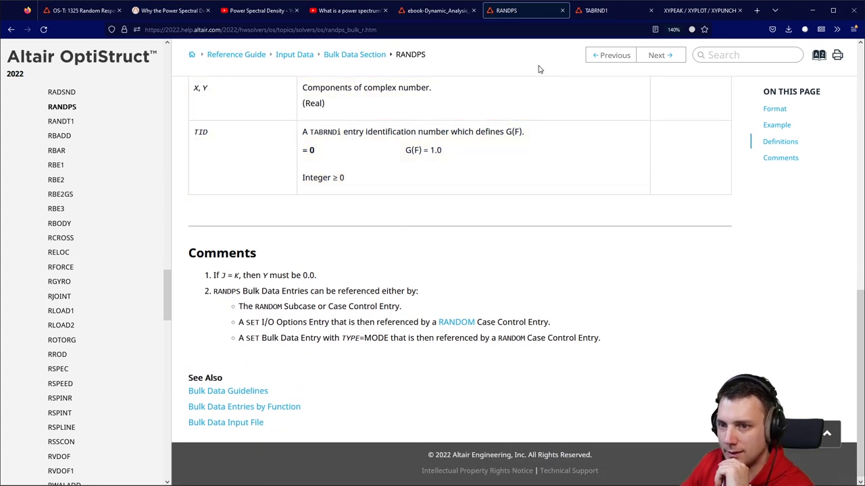
Read the different and same load case formulas for response power spectral density in the Dynamic Analysis e-book, and return to HyperWorks.
{"action": "left_click", "coordinate": [447, 13]}
{"action": "scroll", "coordinate": [477, 145], "scroll_direction": "up", "scroll_amount": 15}
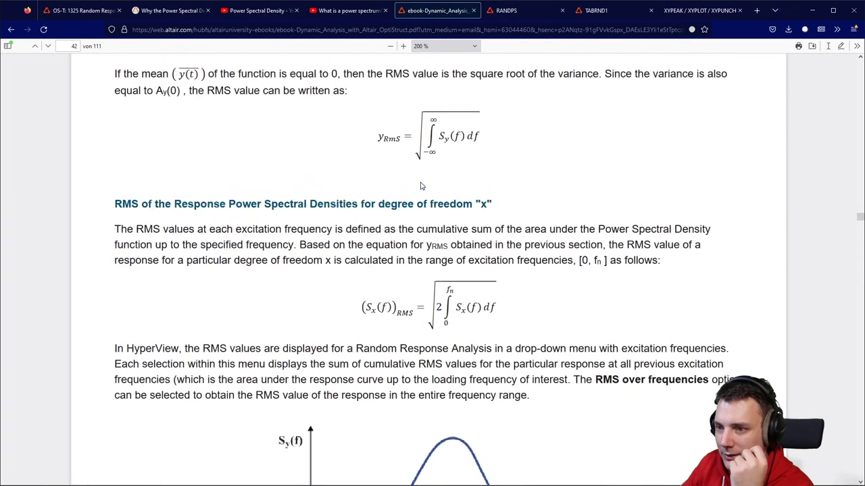
{"action": "scroll", "coordinate": [421, 184], "scroll_direction": "up", "scroll_amount": 4}
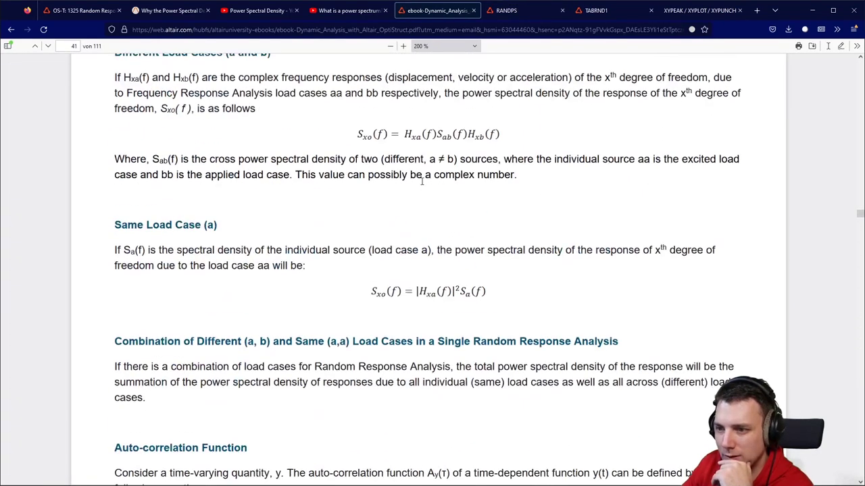
{"action": "left_click_drag", "start_coordinate": [405, 229], "coordinate": [484, 226]}
{"action": "left_click", "coordinate": [484, 226]}
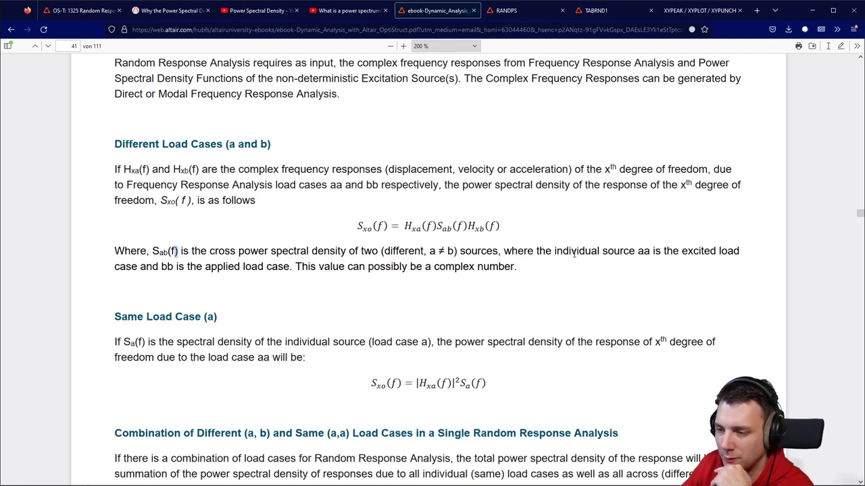
{"action": "left_click_drag", "start_coordinate": [571, 251], "coordinate": [669, 251]}
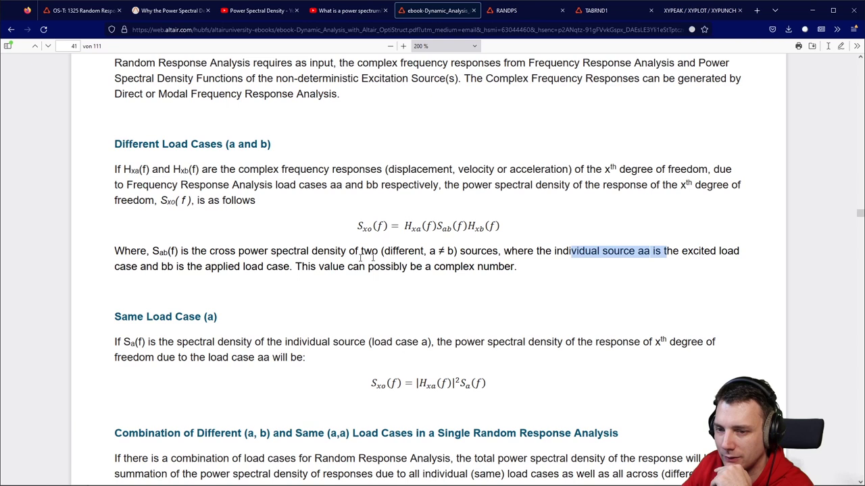
{"action": "left_click_drag", "start_coordinate": [308, 266], "coordinate": [577, 268]}
{"action": "left_click", "coordinate": [577, 267]}
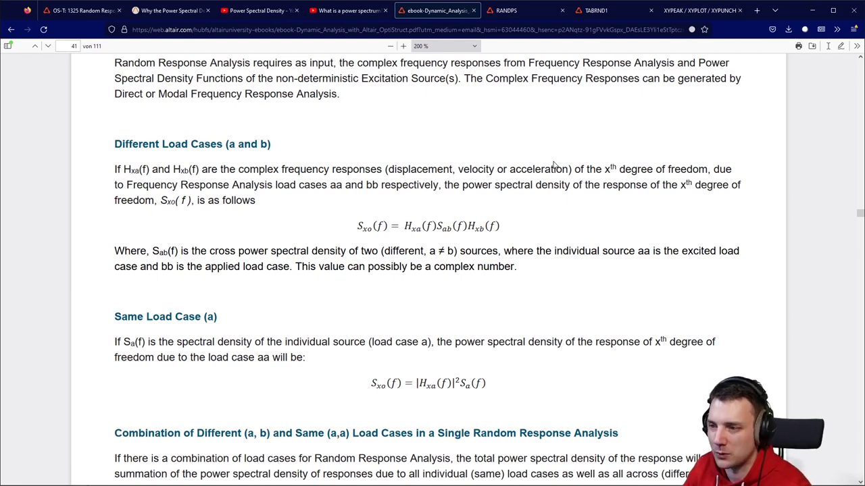
{"action": "scroll", "coordinate": [572, 173], "scroll_direction": "down", "scroll_amount": 1}
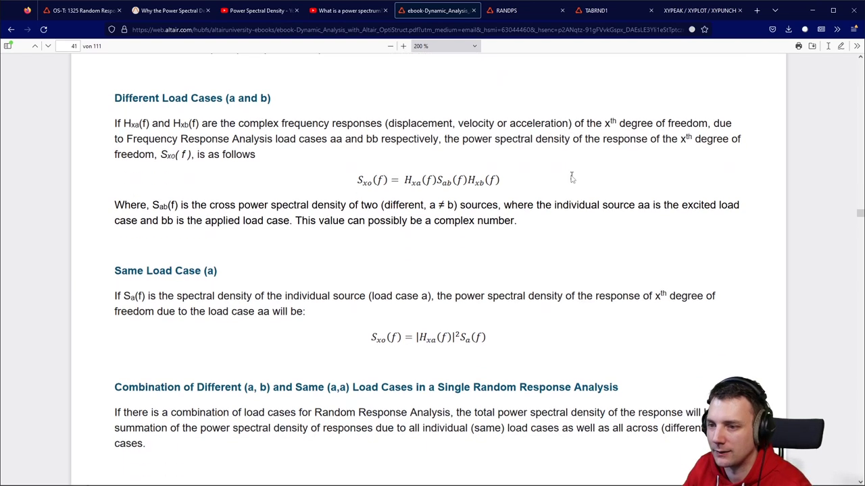
{"action": "triple_click", "coordinate": [404, 181]}
{"action": "left_click", "coordinate": [415, 180]}
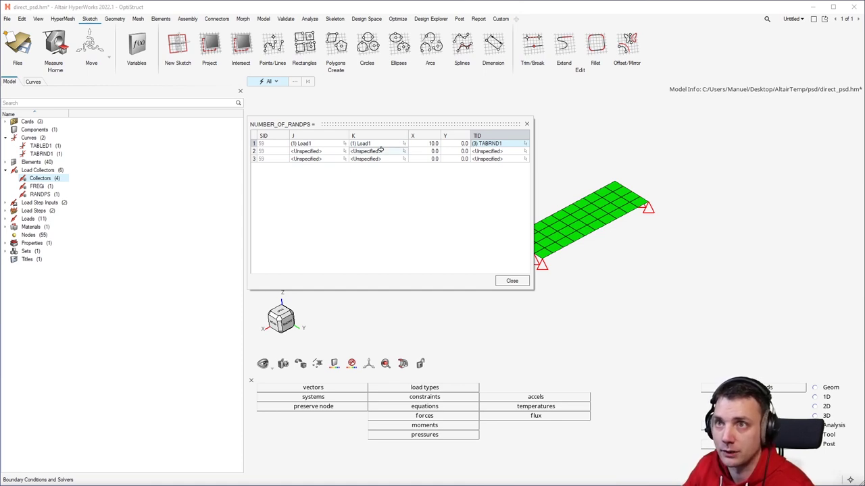
Assign load step Load2 to both J and K in the second row of the RANDPS table.
{"action": "left_click", "coordinate": [343, 152]}
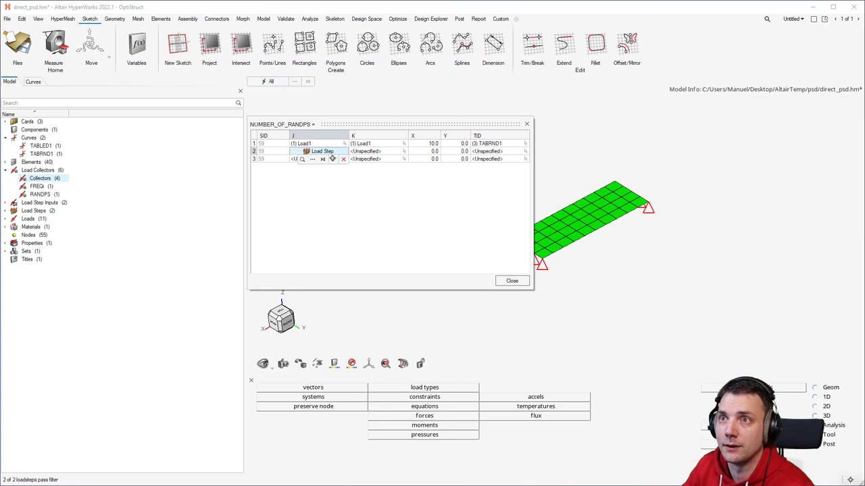
{"action": "left_click", "coordinate": [313, 159]}
{"action": "left_click", "coordinate": [349, 208]}
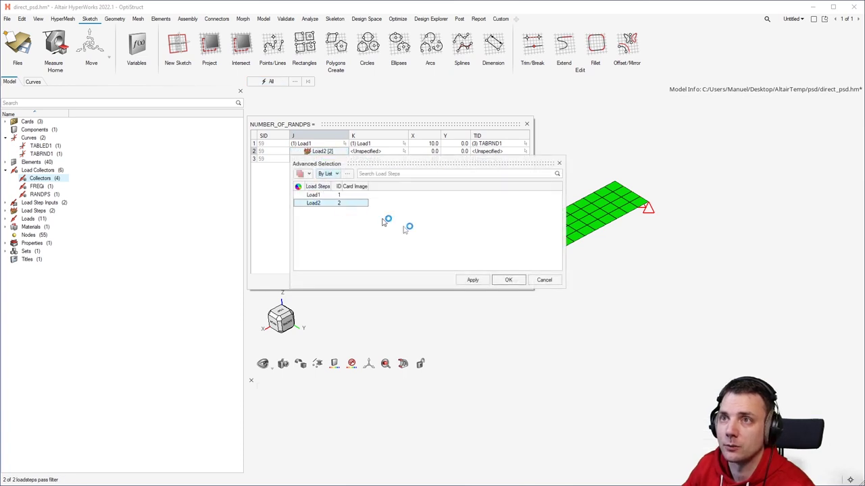
{"action": "left_click", "coordinate": [504, 280]}
{"action": "left_click", "coordinate": [379, 151]}
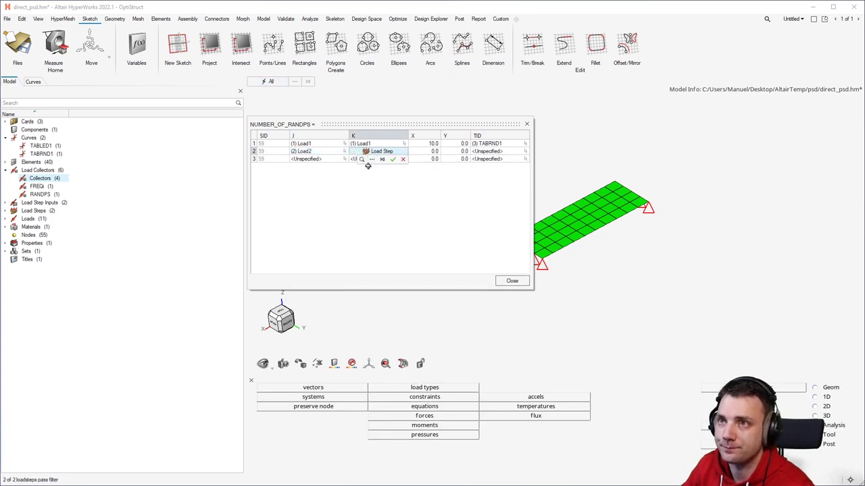
{"action": "left_click", "coordinate": [372, 160]}
{"action": "left_click", "coordinate": [376, 202]}
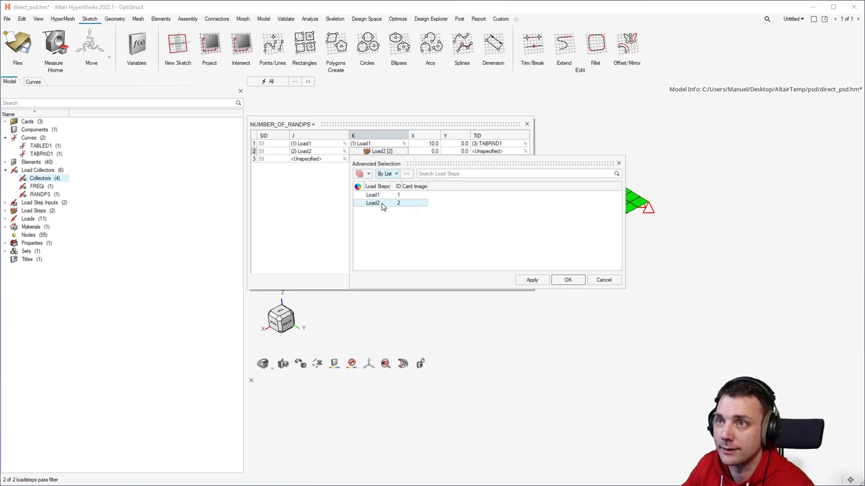
{"action": "left_click", "coordinate": [565, 279]}
Assign load step Load1 to J and Load2 to K in the third row of the RANDPS table.
{"action": "left_click", "coordinate": [318, 159]}
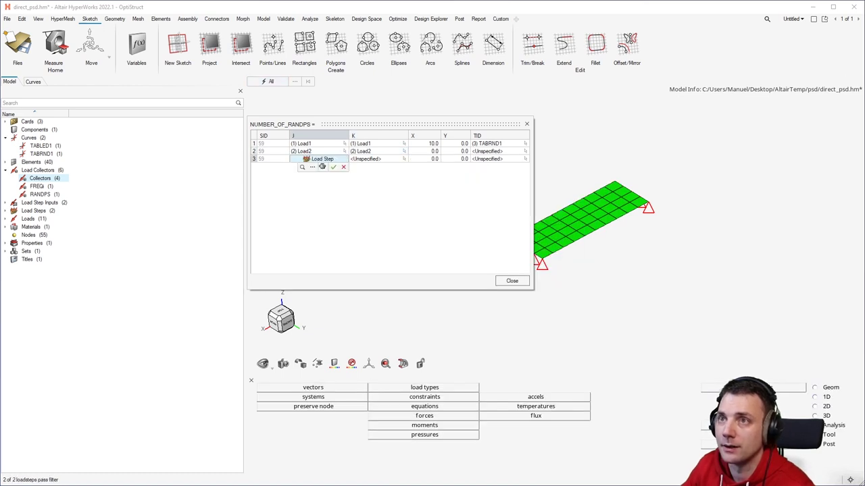
{"action": "left_click", "coordinate": [314, 167]}
{"action": "left_click", "coordinate": [318, 203]}
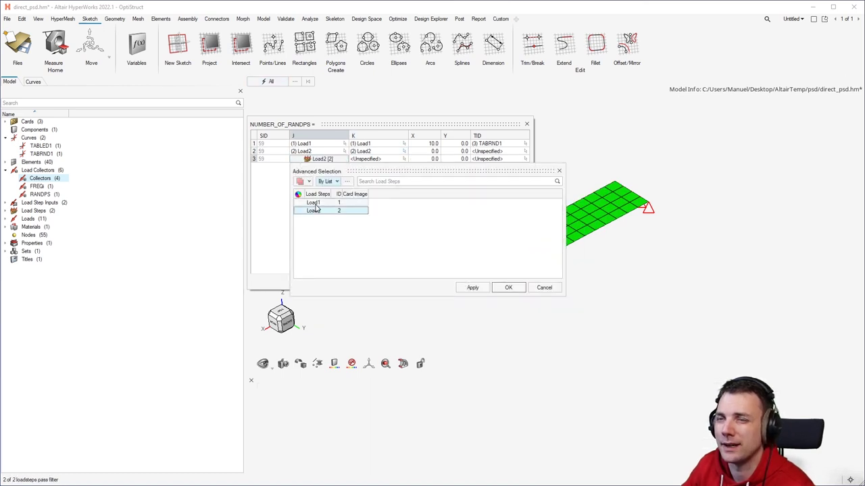
{"action": "left_click", "coordinate": [508, 287]}
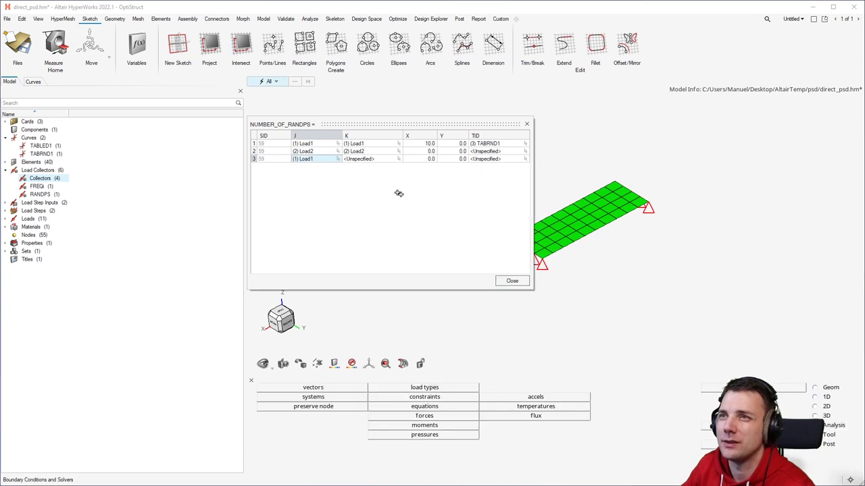
{"action": "left_click", "coordinate": [366, 160]}
{"action": "left_click", "coordinate": [379, 160]}
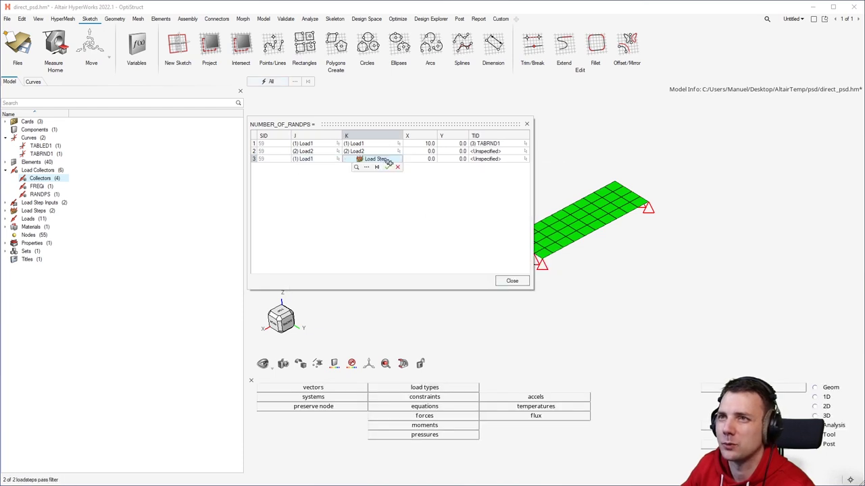
{"action": "left_click", "coordinate": [369, 167]}
{"action": "left_click", "coordinate": [377, 210]}
{"action": "left_click", "coordinate": [561, 288]}
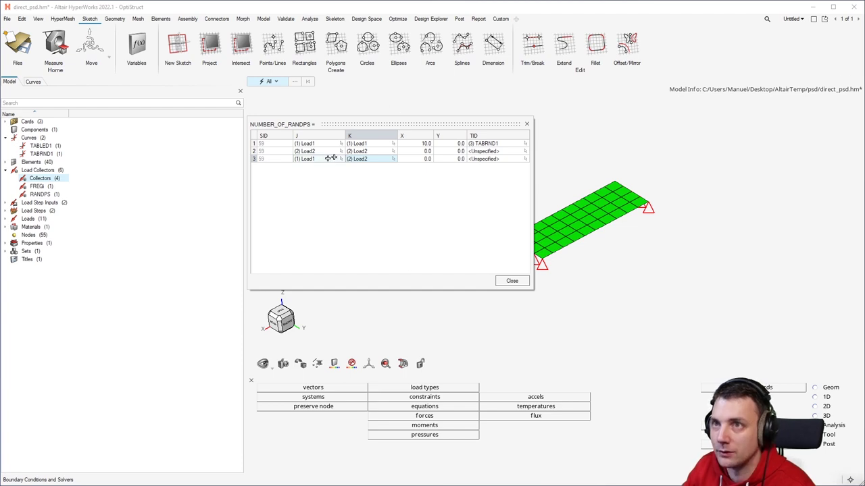
Set X to 3 in the second row and 2 in the third row of the RANDPS table.
{"action": "left_click", "coordinate": [420, 158]}
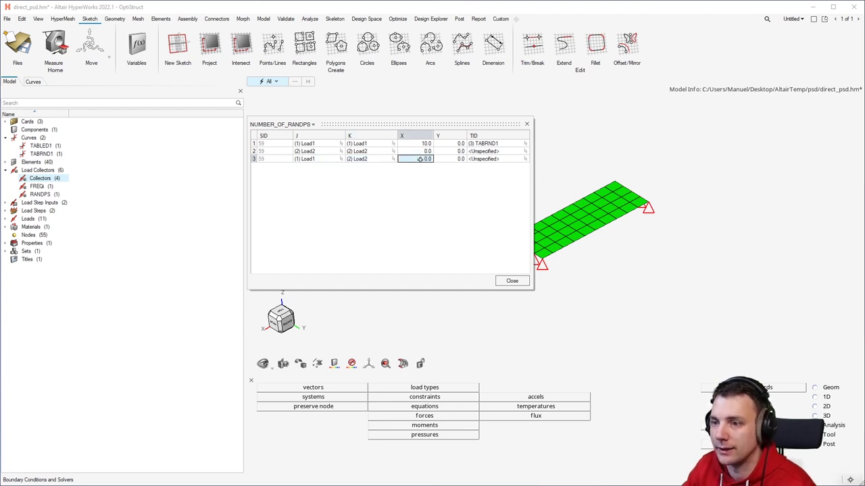
{"action": "type", "text": "2"}
{"action": "left_click", "coordinate": [419, 151]}
{"action": "type", "text": "3"}
{"action": "left_click", "coordinate": [456, 183]}
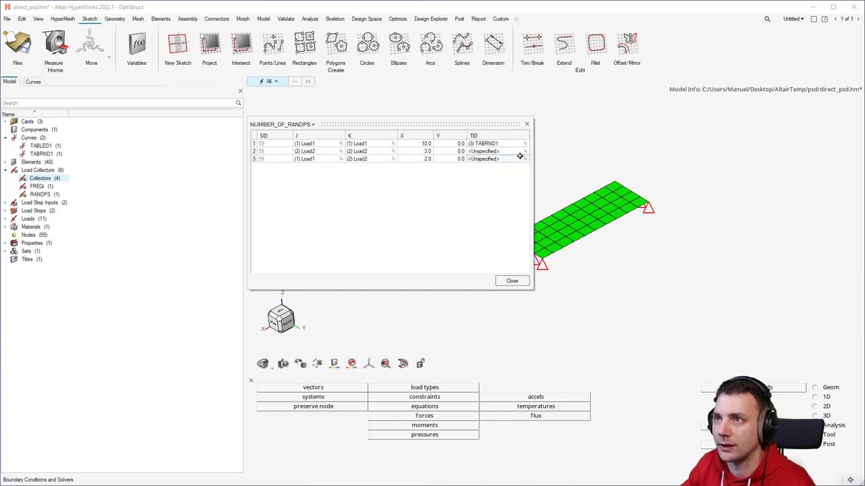
Set TID to the TABRND1 curve in the second and third rows, and close the RANDPS table and the load collector dialog.
{"action": "left_click", "coordinate": [482, 159]}
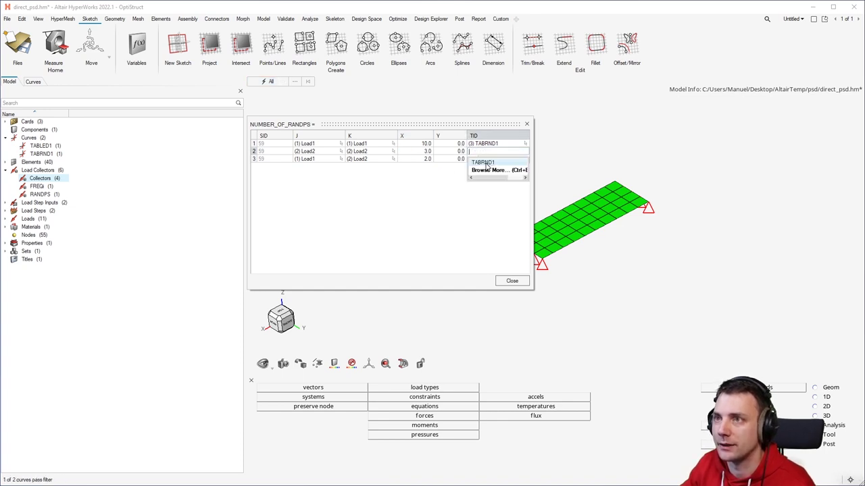
{"action": "left_click", "coordinate": [493, 159]}
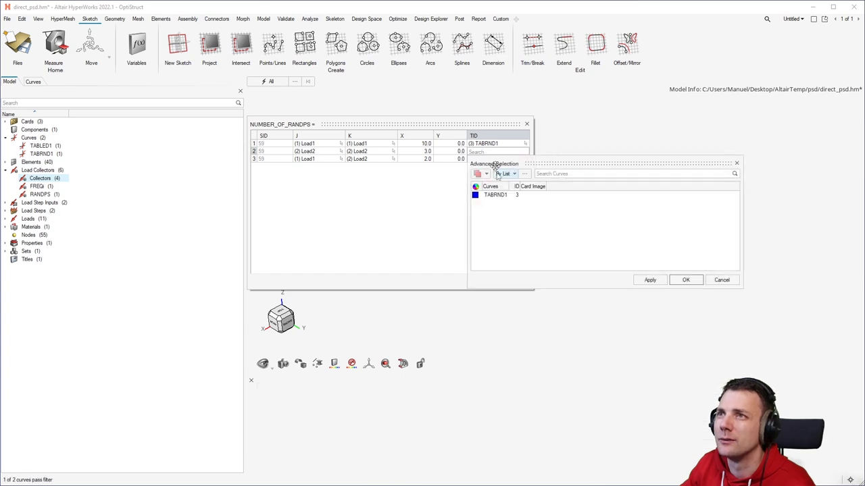
{"action": "left_click", "coordinate": [513, 197]}
{"action": "left_click", "coordinate": [684, 279]}
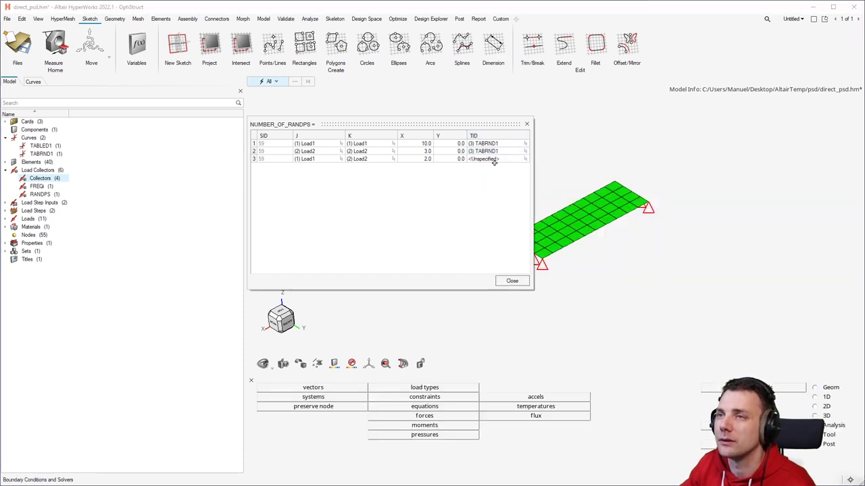
{"action": "left_click", "coordinate": [494, 160]}
{"action": "left_click", "coordinate": [494, 159]}
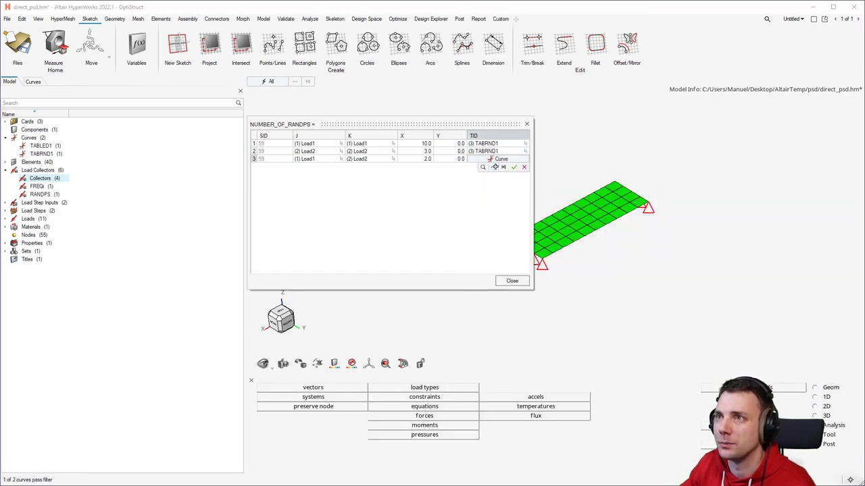
{"action": "left_click", "coordinate": [497, 167]}
{"action": "left_click", "coordinate": [495, 203]}
{"action": "left_click", "coordinate": [689, 290]}
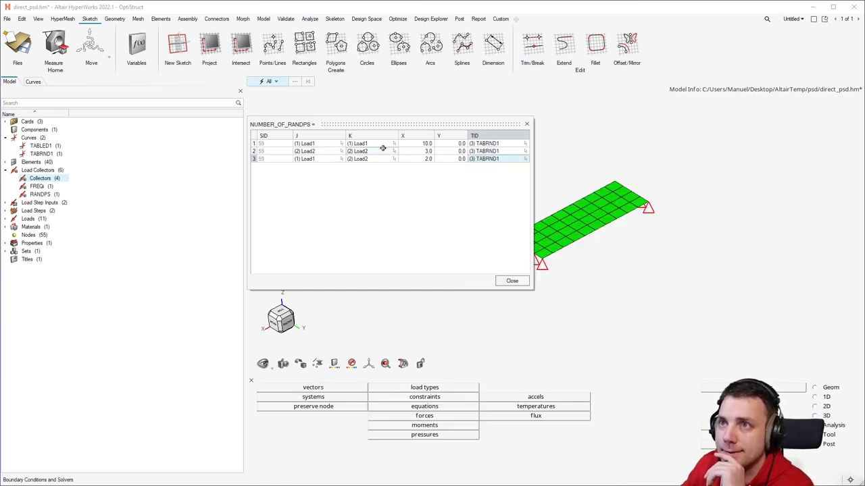
{"action": "left_click", "coordinate": [512, 281]}
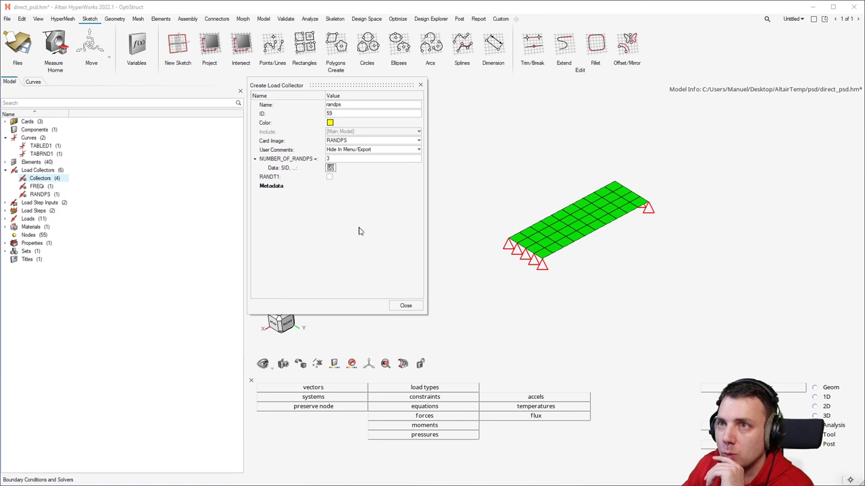
{"action": "left_click", "coordinate": [407, 306]}
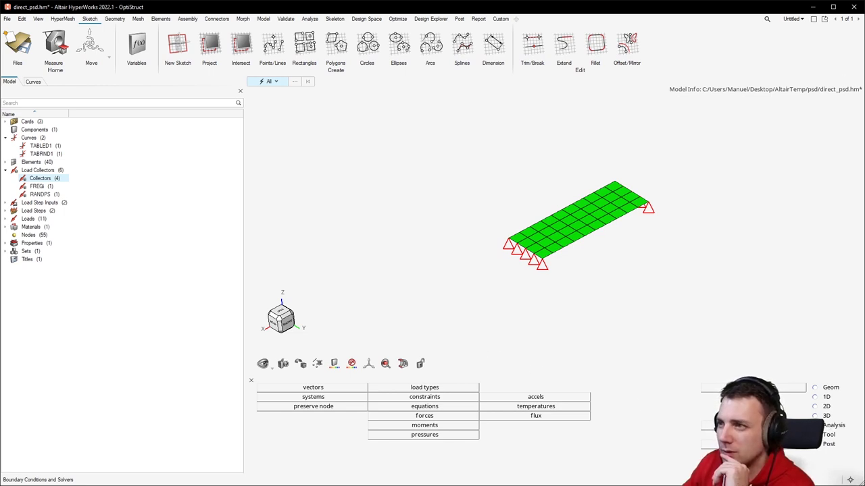
{"action": "left_click", "coordinate": [750, 406]}
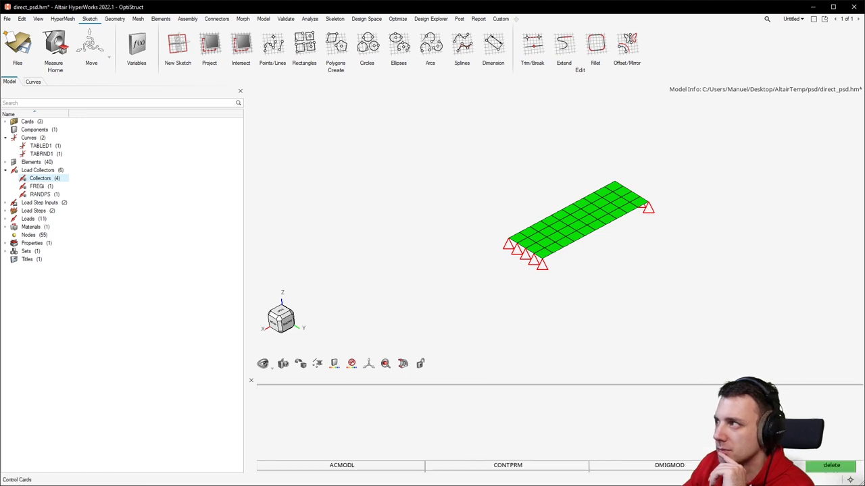
{"action": "left_click", "coordinate": [837, 448]}
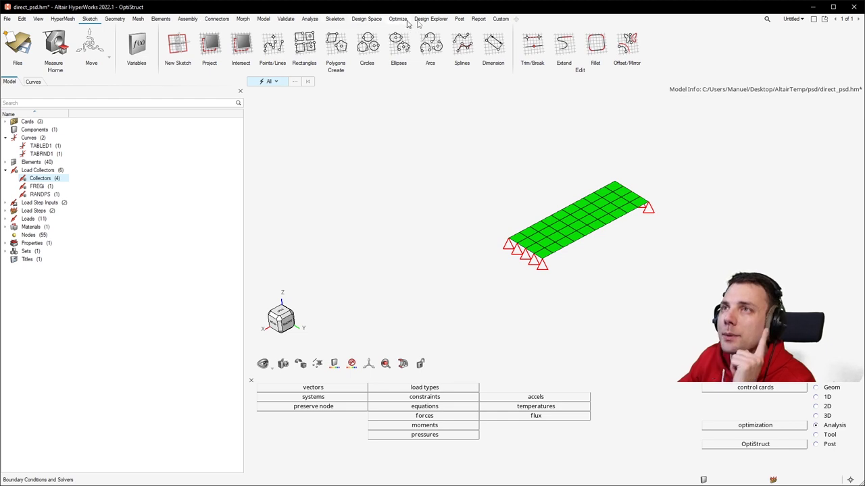
{"action": "left_click", "coordinate": [305, 19]}
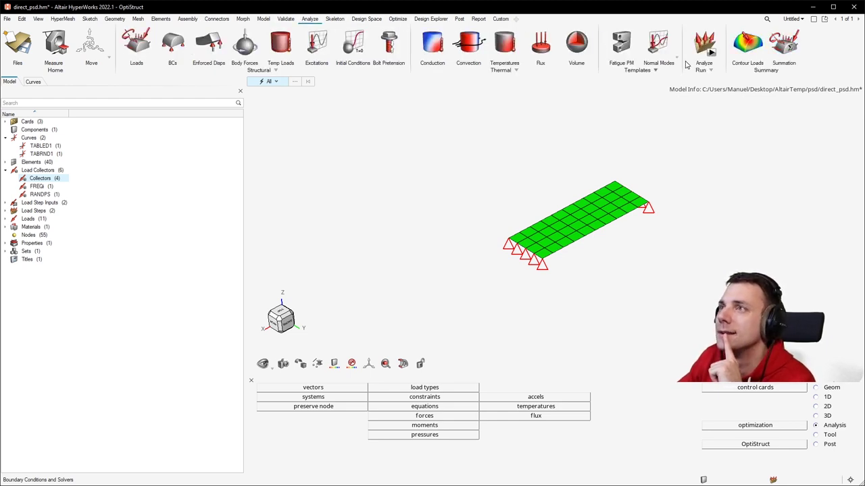
Open the GLOBAL_CASE_CONTROL control card and enable its RANDOM option.
{"action": "left_click", "coordinate": [710, 70]}
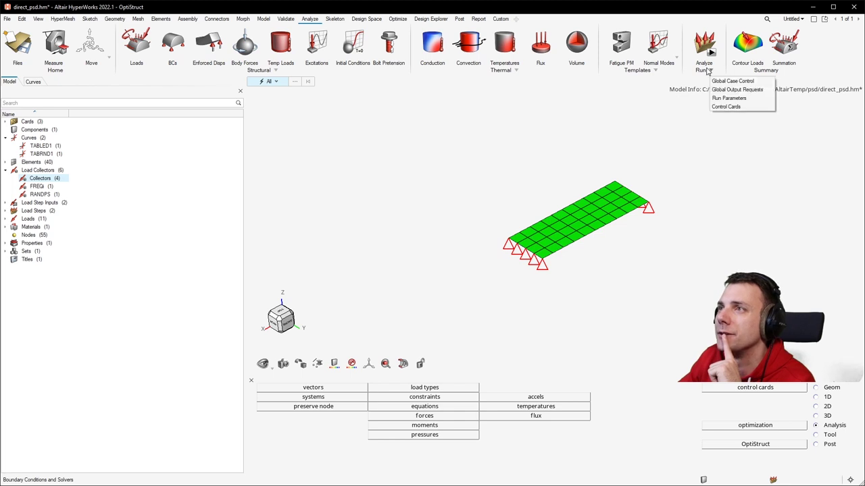
{"action": "left_click", "coordinate": [745, 107]}
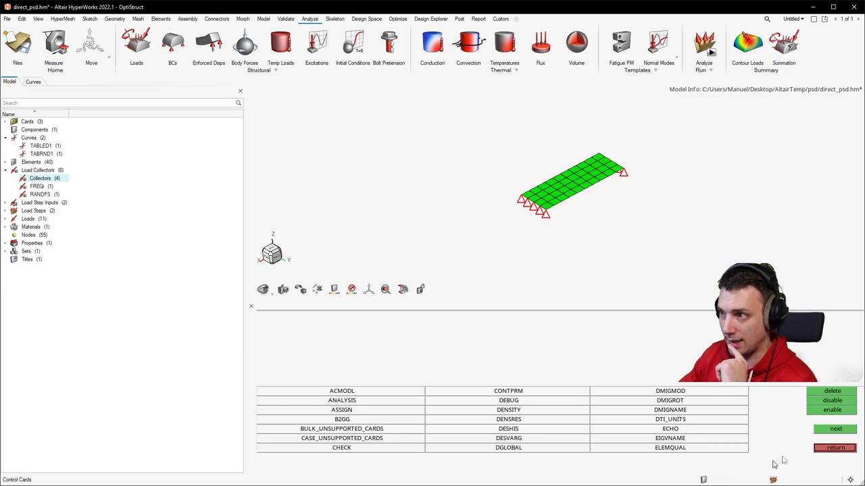
{"action": "left_click", "coordinate": [838, 429]}
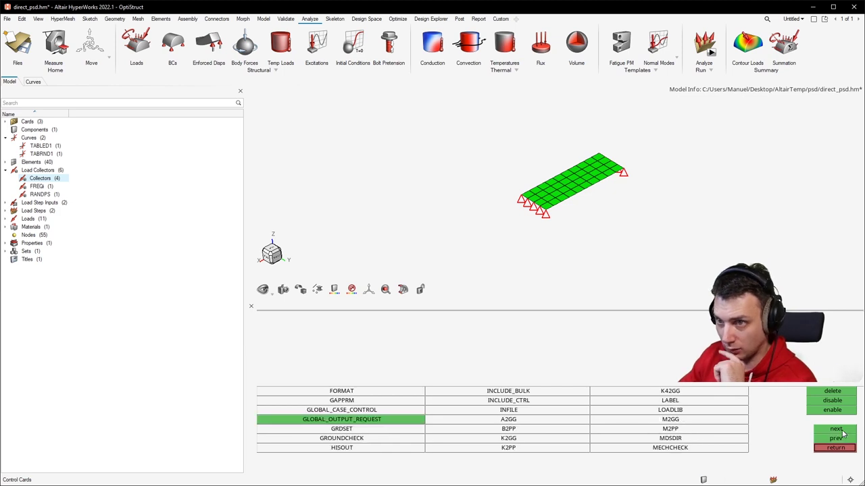
{"action": "left_click", "coordinate": [355, 410]}
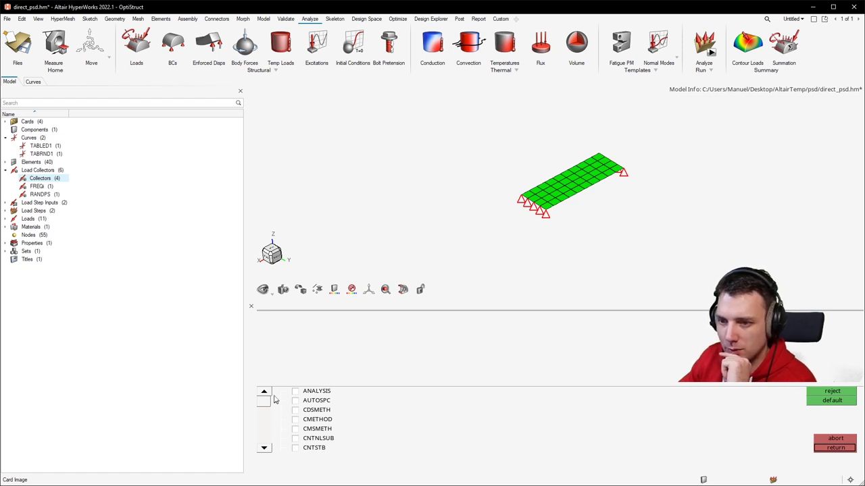
{"action": "left_click_drag", "start_coordinate": [269, 414], "coordinate": [264, 429]}
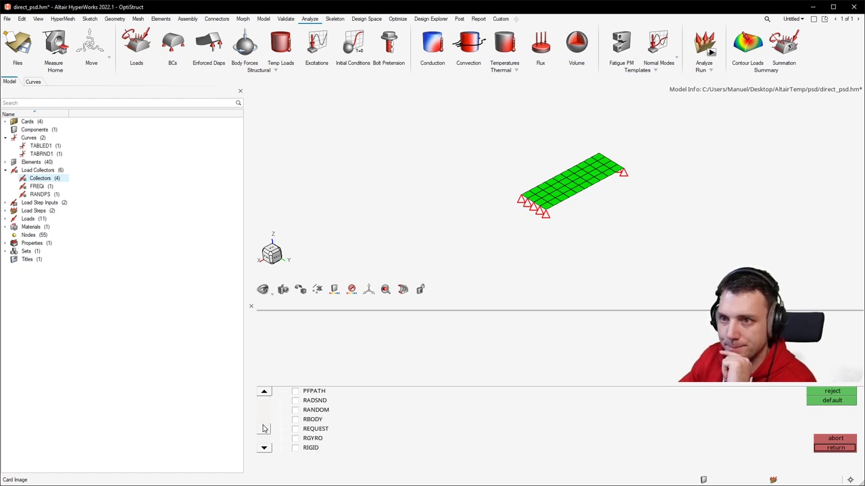
{"action": "left_click", "coordinate": [295, 410]}
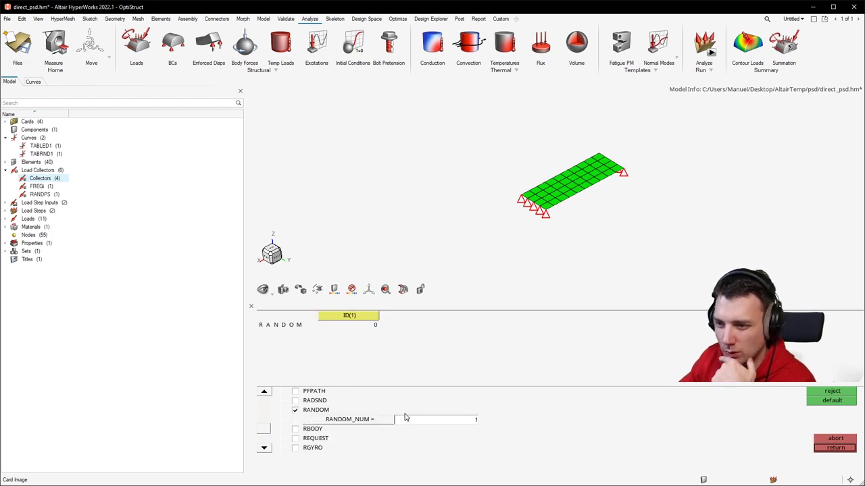
Assign the RANDPS load collector, ID 59, to RANDOM and close the GLOBAL_CASE_CONTROL card.
{"action": "left_click", "coordinate": [356, 322]}
{"action": "left_click", "coordinate": [310, 440]}
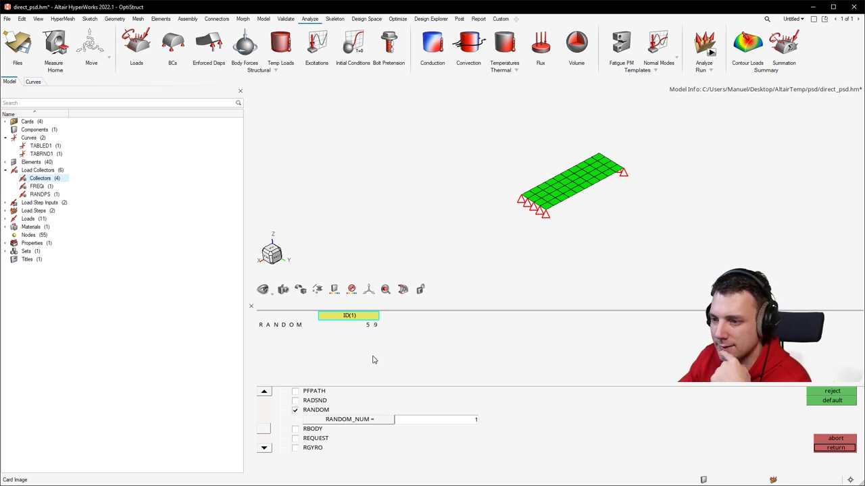
{"action": "left_click", "coordinate": [836, 448]}
Open the GLOBAL_OUTPUT_REQUEST control card and enable STRESS output.
{"action": "left_click", "coordinate": [342, 419]}
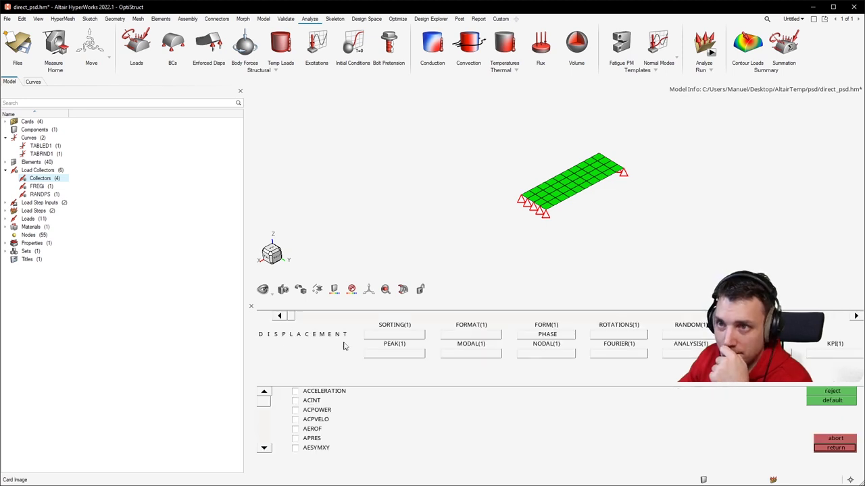
{"action": "left_click_drag", "start_coordinate": [270, 402], "coordinate": [268, 434]}
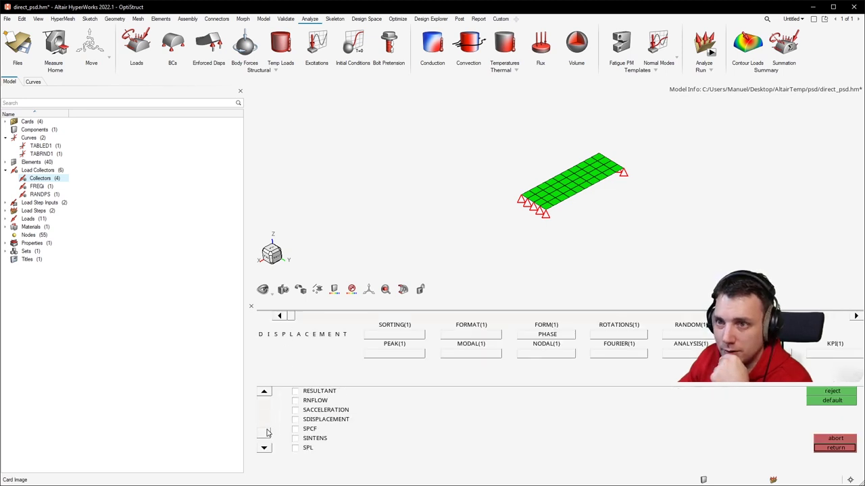
{"action": "left_click", "coordinate": [263, 448]}
{"action": "left_click", "coordinate": [314, 450]}
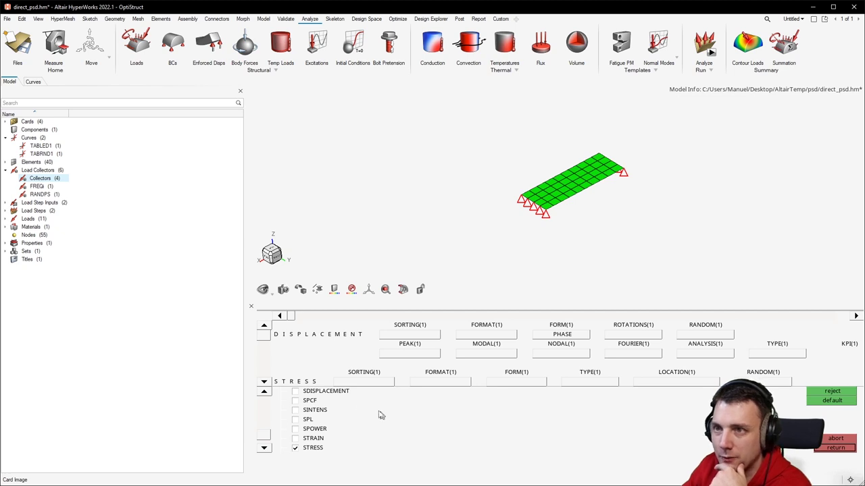
For the STRESS output request, set FORMAT to OUTPUT2 and RANDOM to PSDF, and close the card.
{"action": "left_click", "coordinate": [265, 382]}
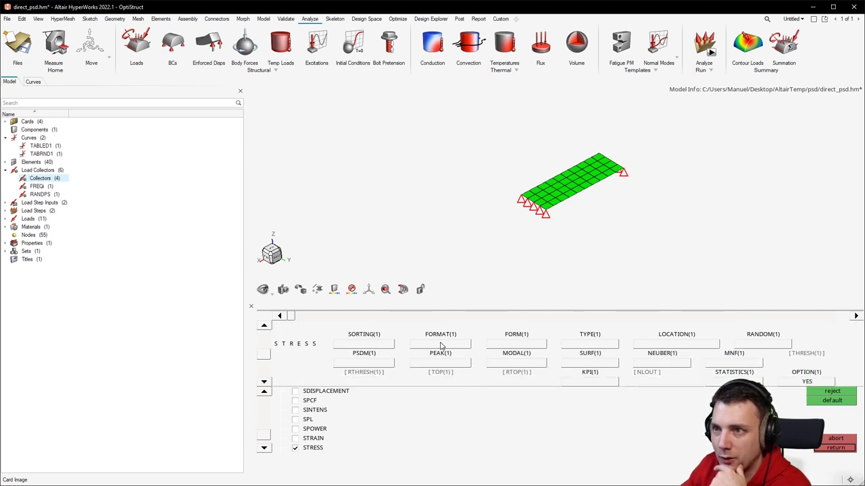
{"action": "left_click", "coordinate": [440, 346]}
{"action": "left_click", "coordinate": [452, 329]}
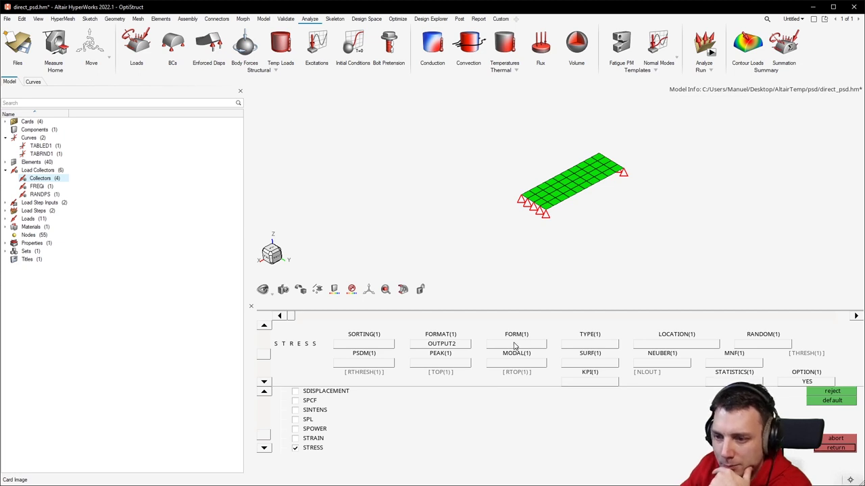
{"action": "left_click", "coordinate": [765, 345]}
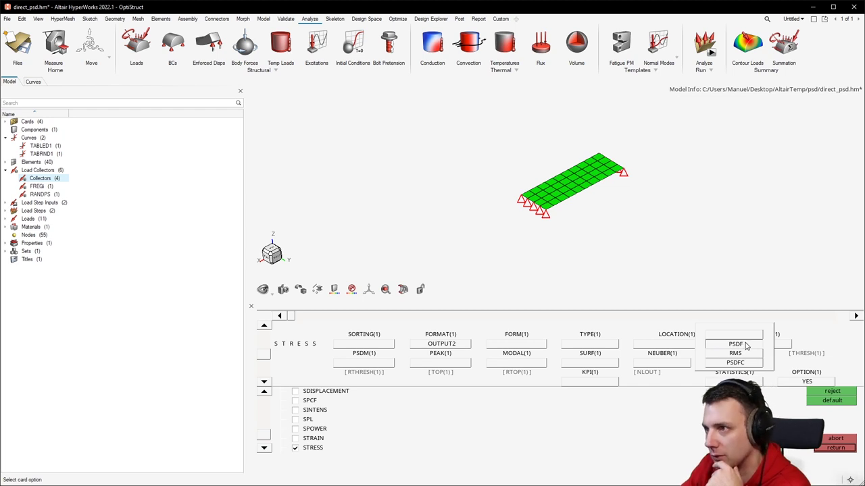
{"action": "left_click", "coordinate": [746, 345]}
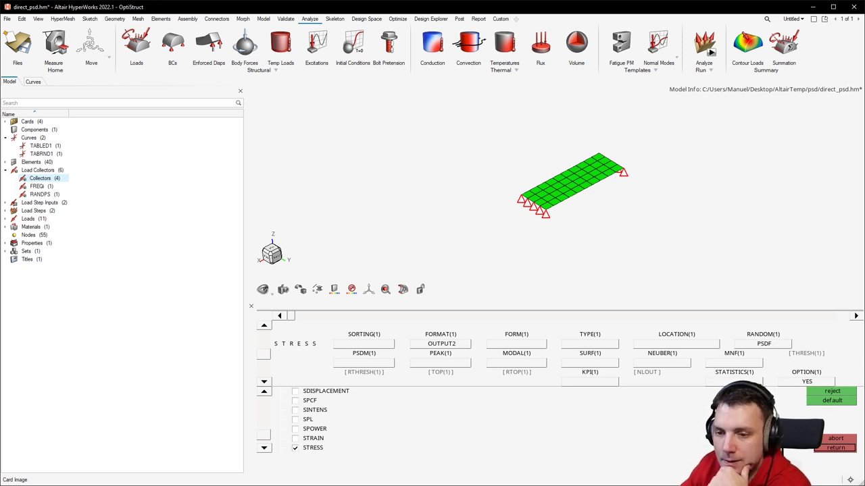
{"action": "left_click", "coordinate": [836, 448]}
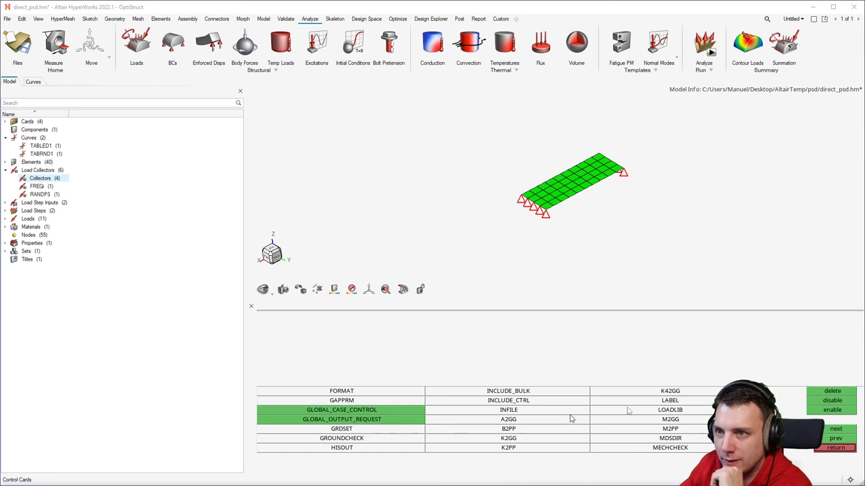
Add the line XYPLOT,DISP,PSDF/ 19(T3) to the CASE_UNSUPPORTED_CARDS control card and confirm it.
{"action": "left_click", "coordinate": [837, 430]}
{"action": "left_click", "coordinate": [838, 430]}
{"action": "left_click", "coordinate": [836, 439]}
{"action": "left_click", "coordinate": [835, 439]}
{"action": "left_click", "coordinate": [836, 439]}
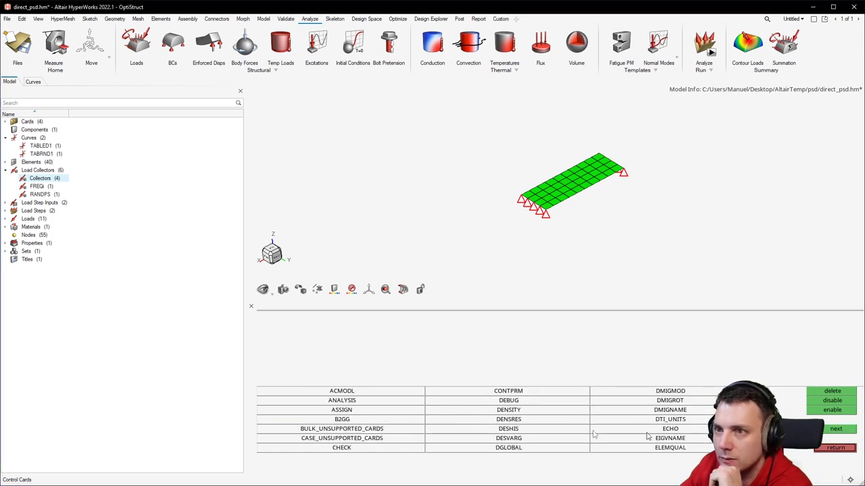
{"action": "left_click", "coordinate": [371, 439]}
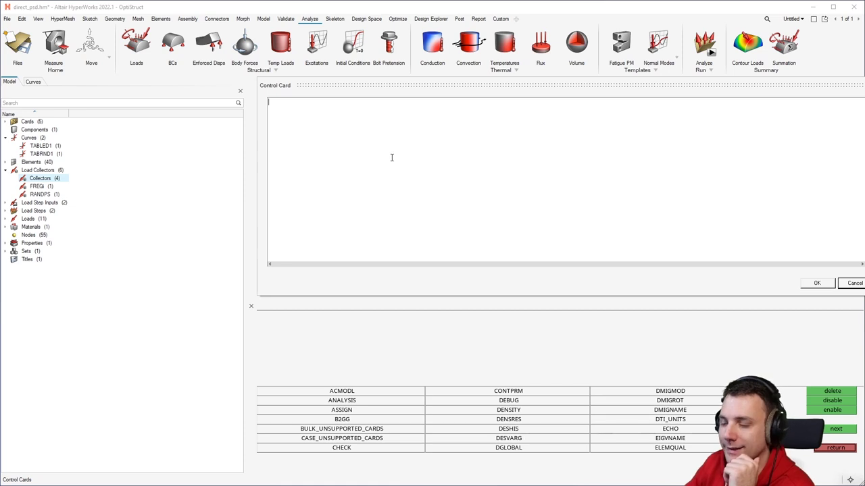
{"action": "type", "text": "XYPLOT,DISP,PSDF/ 19(T3)"}
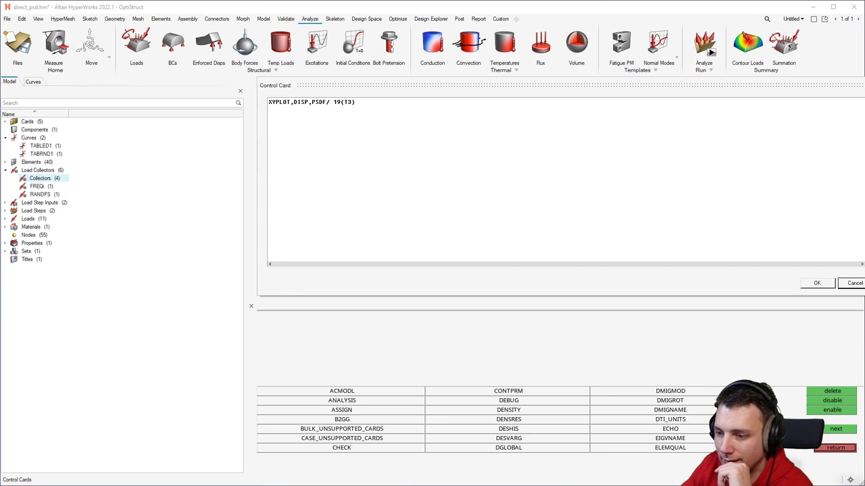
{"action": "double_click", "coordinate": [285, 104]}
{"action": "left_click", "coordinate": [286, 103]}
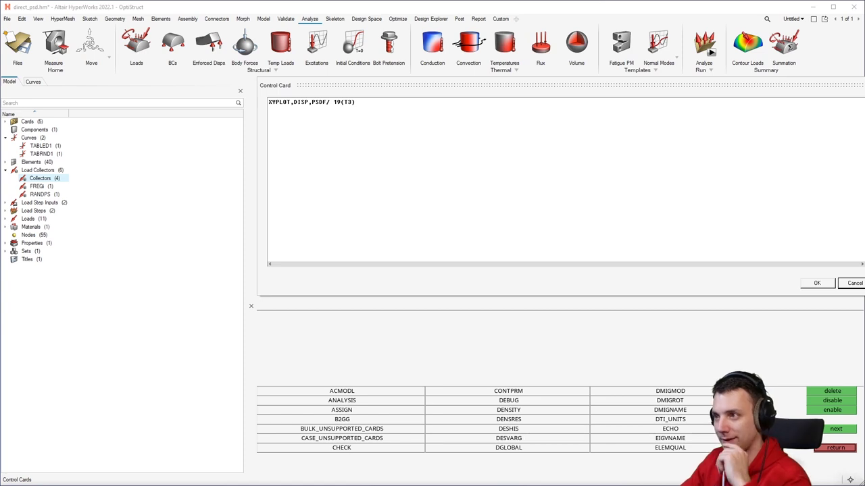
{"action": "left_click", "coordinate": [822, 285]}
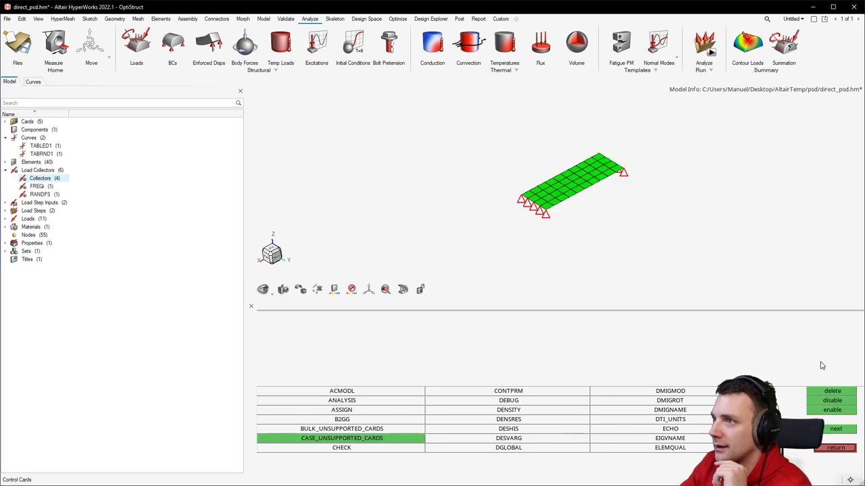
Leave the control cards and run the OptiStruct analysis with input file direct_psd.fem.
{"action": "left_click", "coordinate": [841, 449]}
{"action": "left_click", "coordinate": [754, 435]}
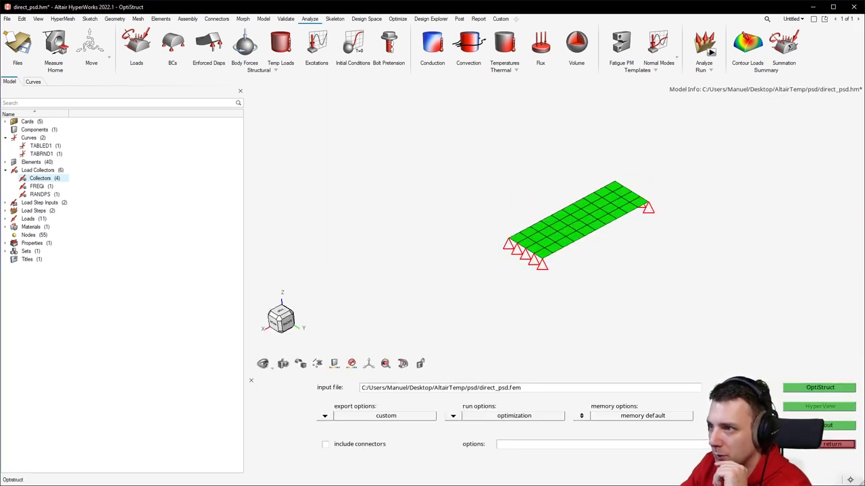
{"action": "left_click", "coordinate": [817, 390]}
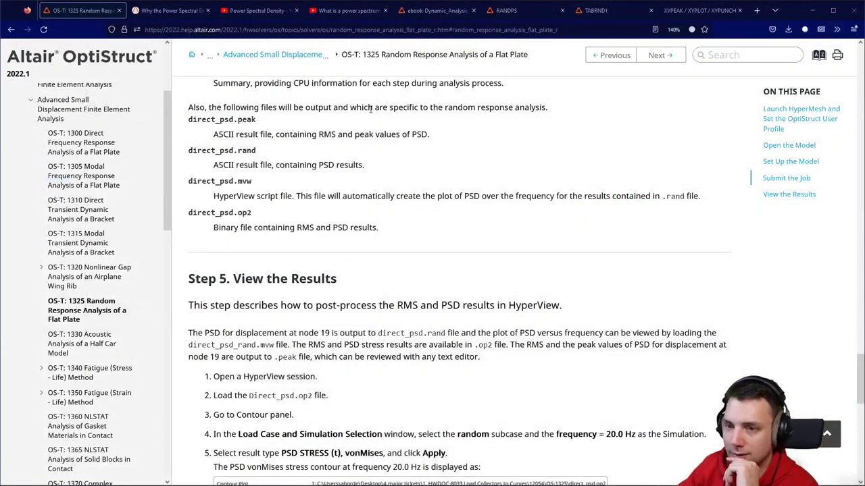
Switch to the OS-T: 1325 tutorial in the browser and read its output files list and Step 5 on viewing results.
{"action": "scroll", "coordinate": [447, 265], "scroll_direction": "up", "scroll_amount": 2}
{"action": "scroll", "coordinate": [291, 191], "scroll_direction": "down", "scroll_amount": 3}
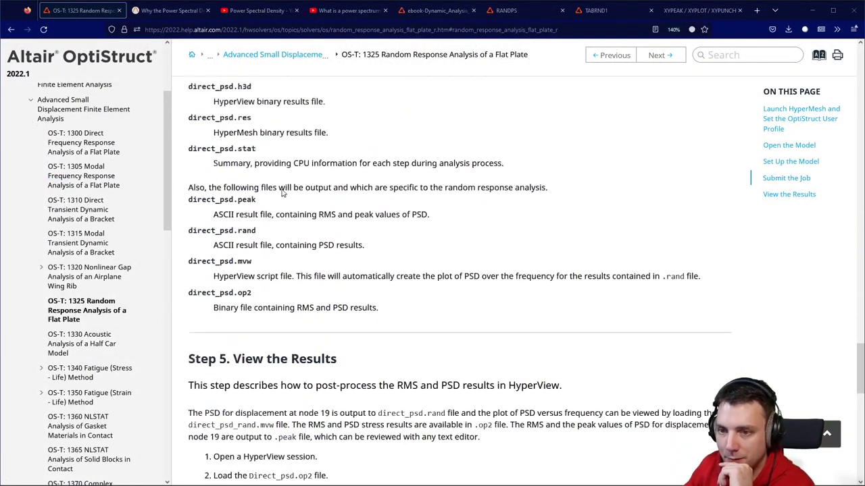
{"action": "scroll", "coordinate": [291, 192], "scroll_direction": "down", "scroll_amount": 2}
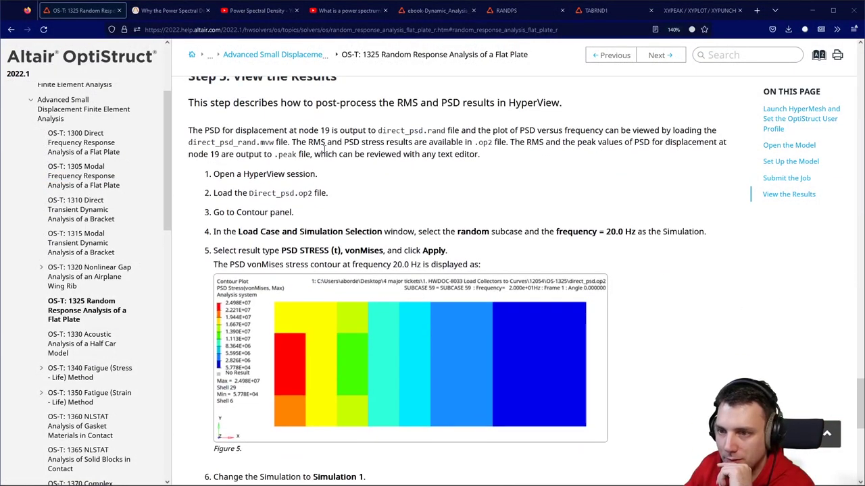
{"action": "left_click_drag", "start_coordinate": [236, 130], "coordinate": [503, 192]}
{"action": "left_click", "coordinate": [503, 192]}
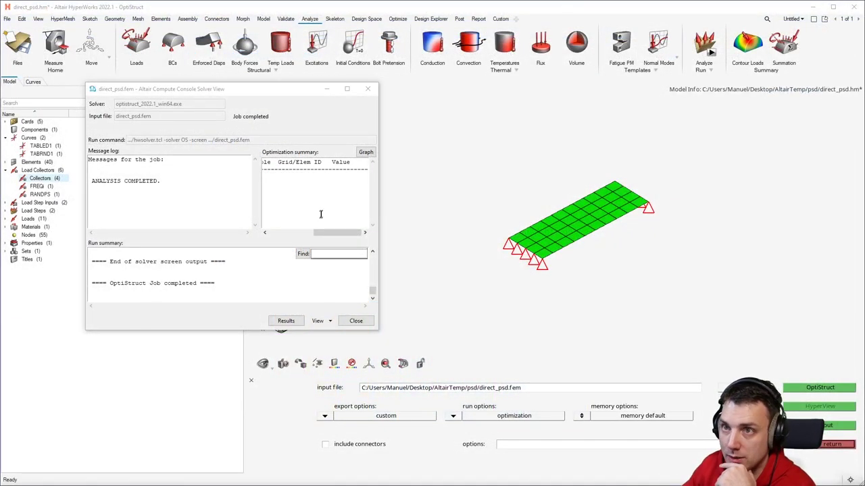
Close the solver window, load the analysis results in HyperView and tilt the plate view.
{"action": "left_click", "coordinate": [359, 321]}
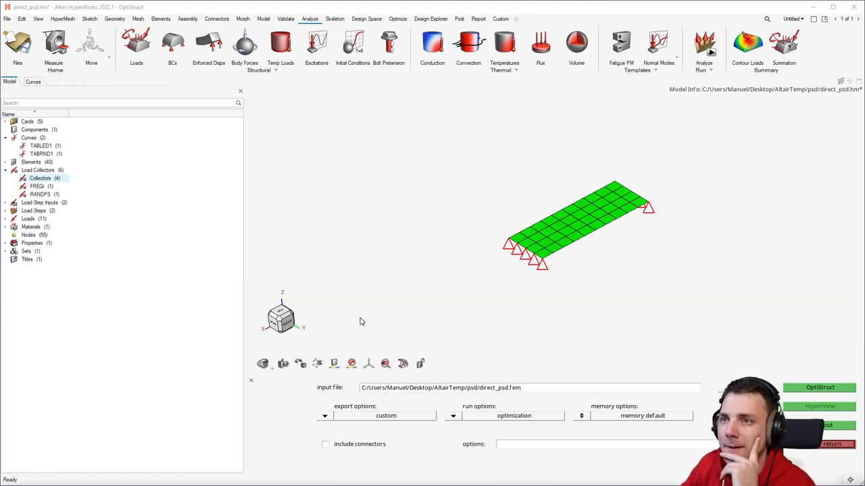
{"action": "left_click", "coordinate": [818, 407]}
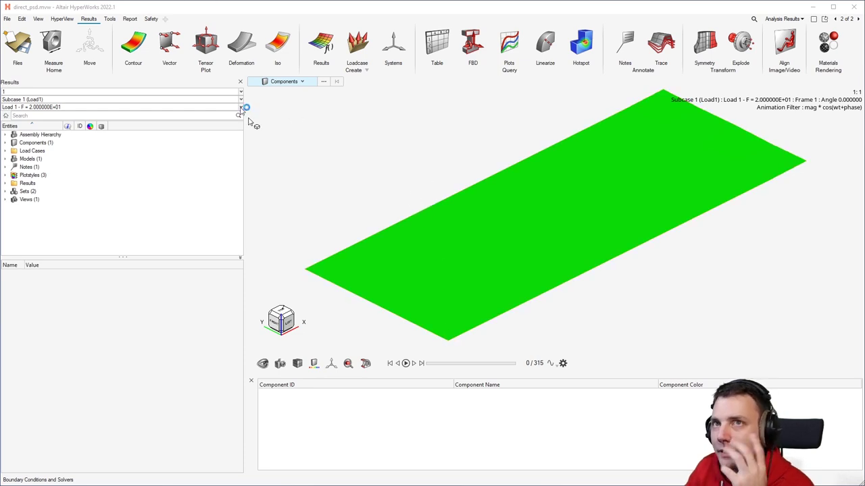
{"action": "left_click", "coordinate": [373, 167]}
{"action": "middle_click_drag", "start_coordinate": [457, 201], "coordinate": [466, 192]}
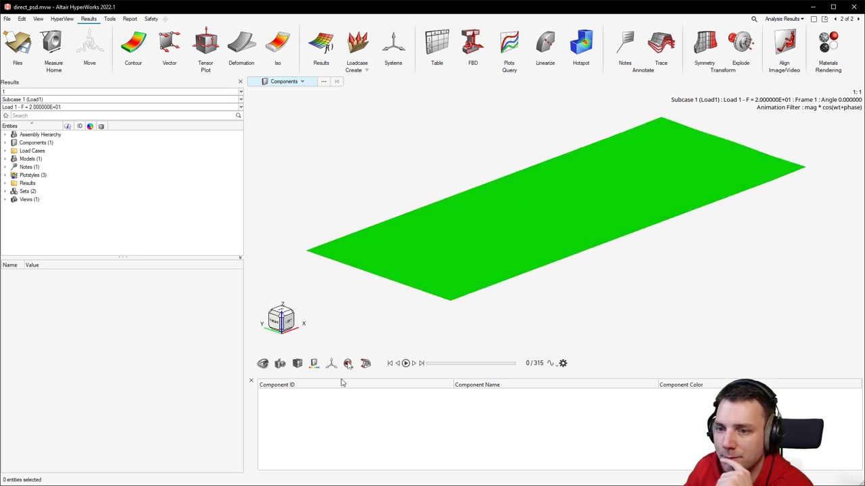
Check which contour result types and subcases are available, keeping Subcase 1 (Load1) selected.
{"action": "left_click", "coordinate": [133, 44]}
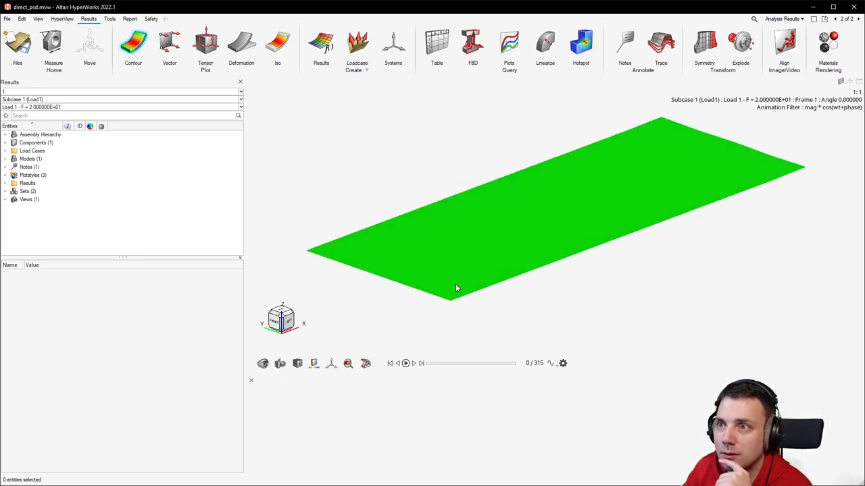
{"action": "left_click", "coordinate": [334, 392]}
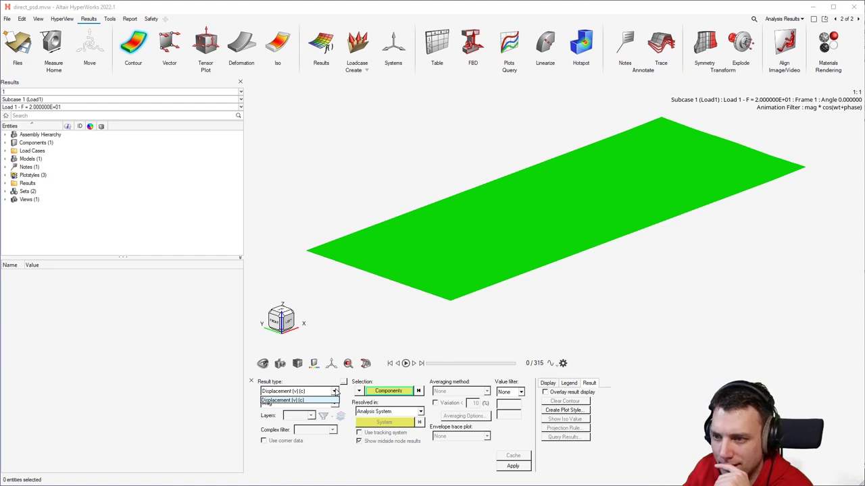
{"action": "left_click", "coordinate": [335, 391]}
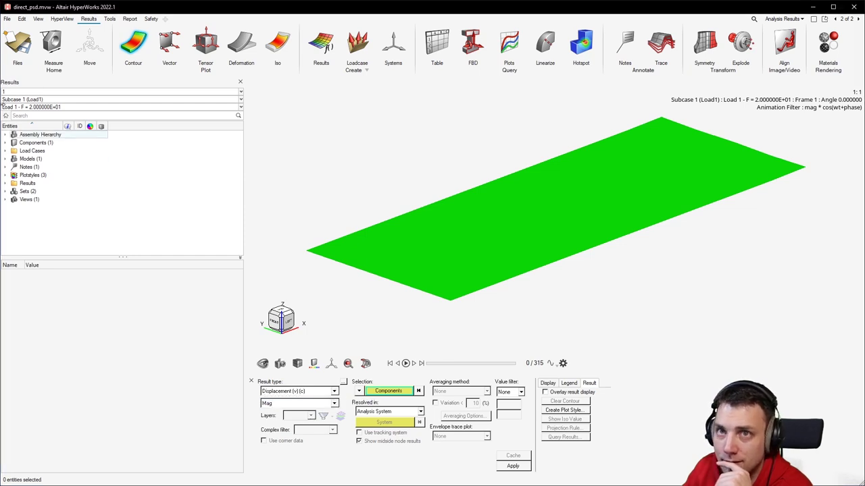
{"action": "left_click", "coordinate": [39, 100]}
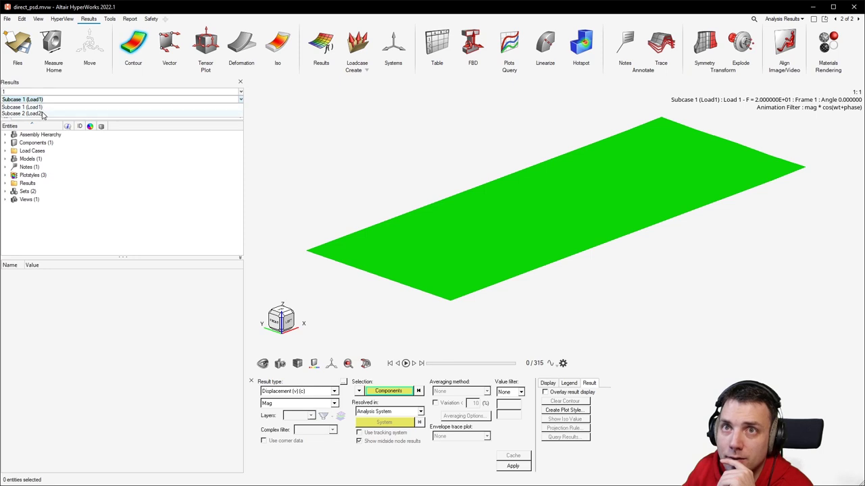
{"action": "left_click", "coordinate": [24, 107]}
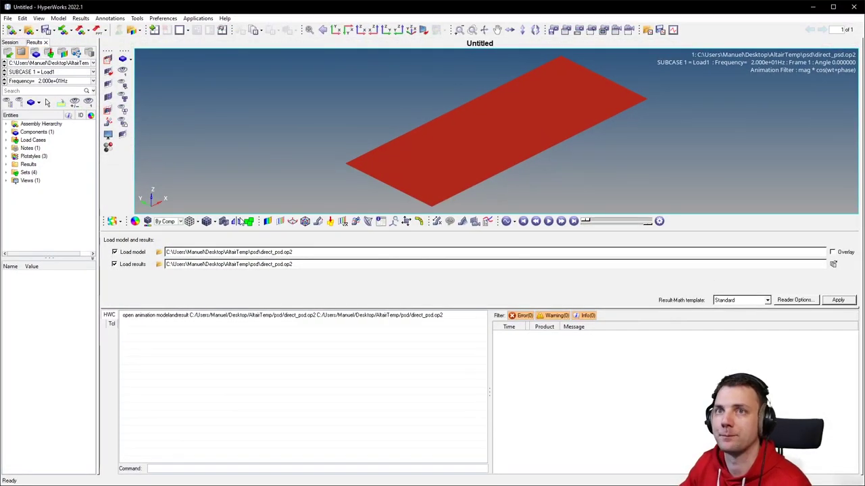
Contour the plate with the von Mises PSD Stress, Max layer, for SUBCASE 59 at a frequency of 2.000e+01 Hz.
{"action": "left_click_drag", "start_coordinate": [97, 158], "coordinate": [133, 162]}
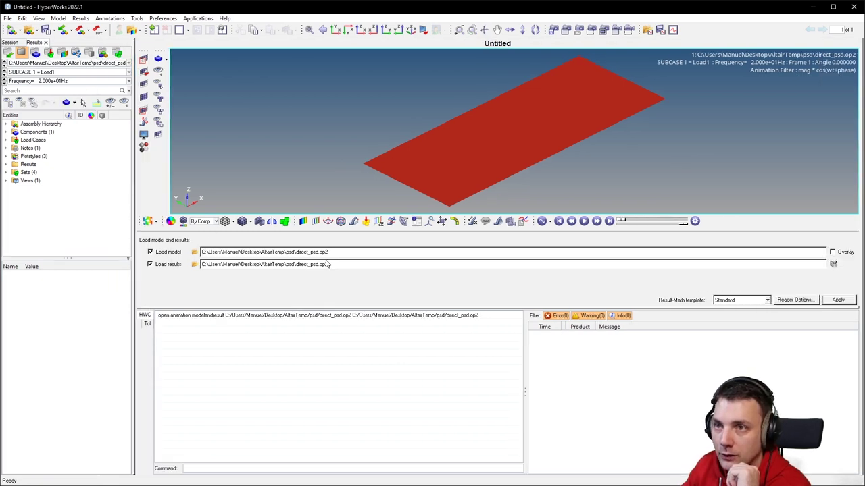
{"action": "left_click", "coordinate": [302, 221]}
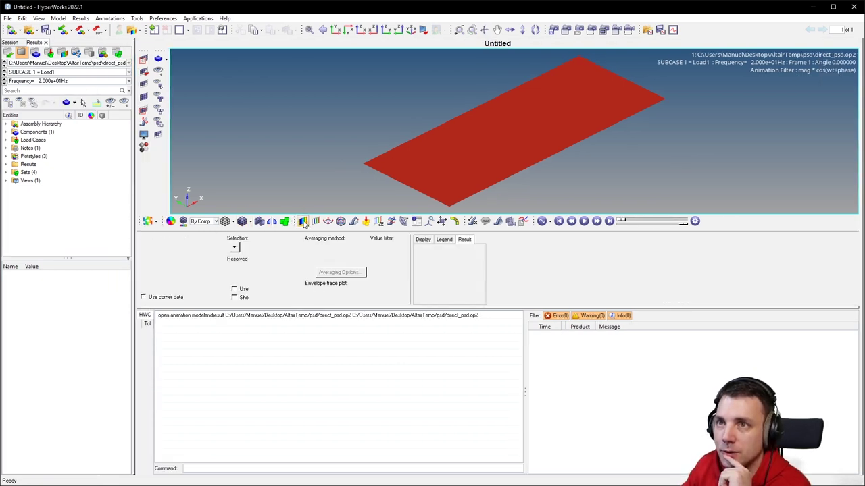
{"action": "left_click", "coordinate": [46, 72]}
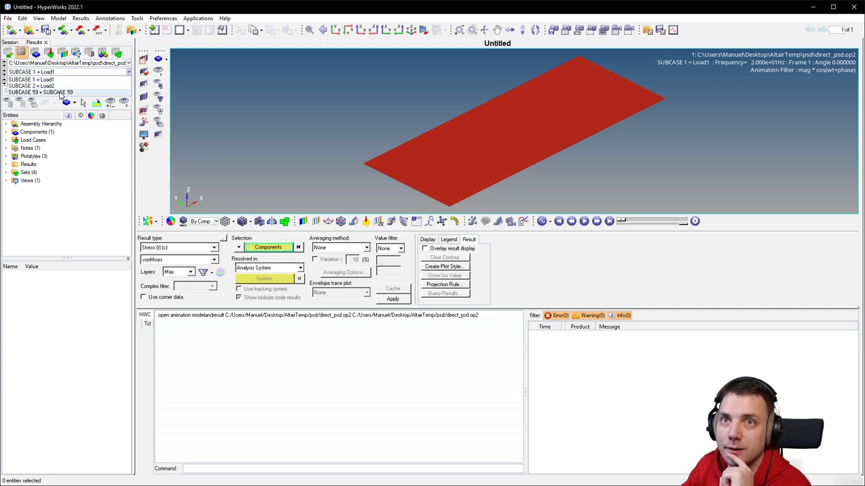
{"action": "left_click", "coordinate": [60, 94]}
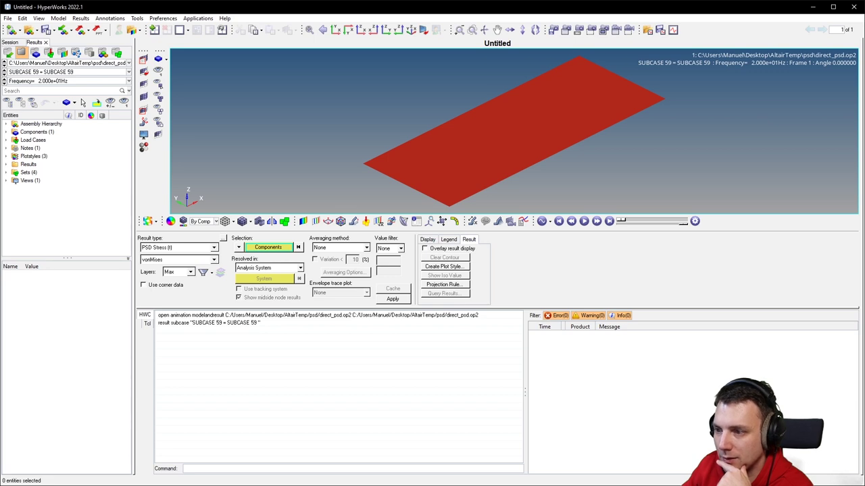
{"action": "left_click", "coordinate": [90, 82]}
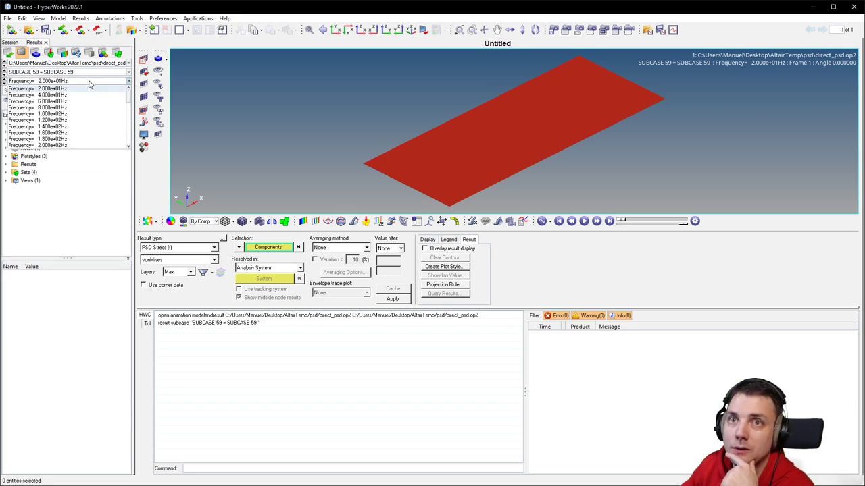
{"action": "left_click", "coordinate": [90, 83]}
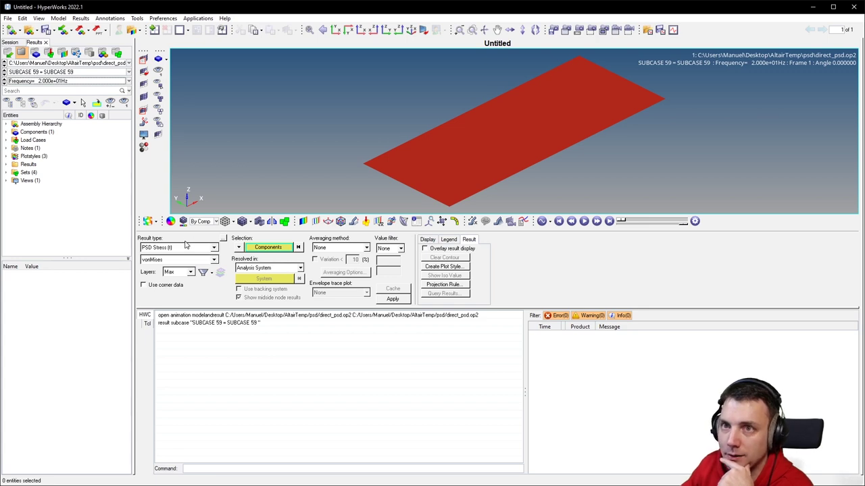
{"action": "left_click", "coordinate": [394, 300]}
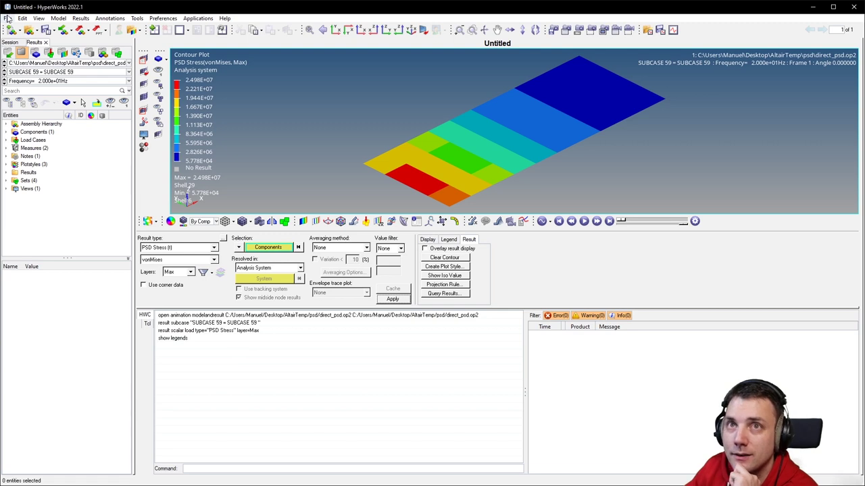
Open the session direct_psd_rand.mvw and inspect the first peak of the TZ displacement PSD curve for grid 19.
{"action": "left_click", "coordinate": [8, 19]}
{"action": "mouse_move", "coordinate": [41, 43]}
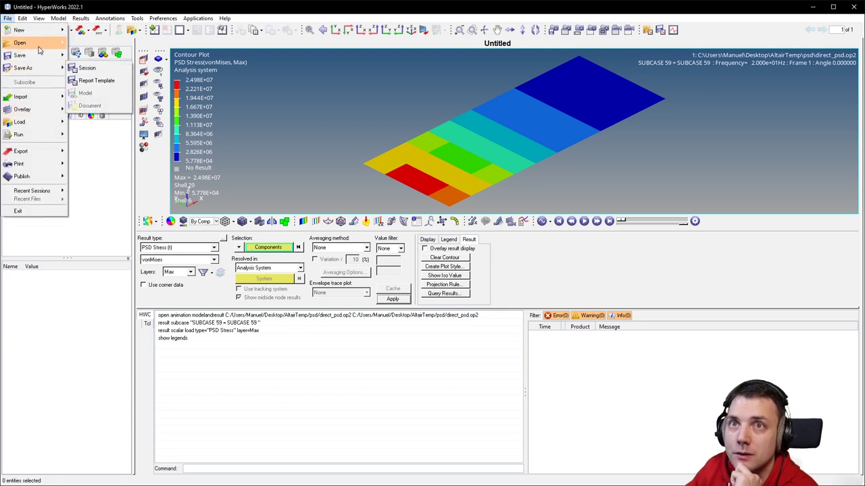
{"action": "left_click", "coordinate": [116, 44]}
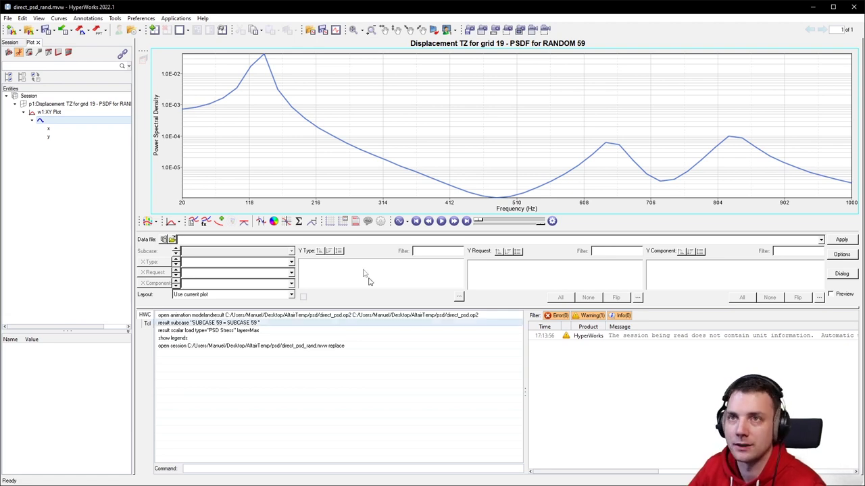
{"action": "left_click", "coordinate": [231, 95]}
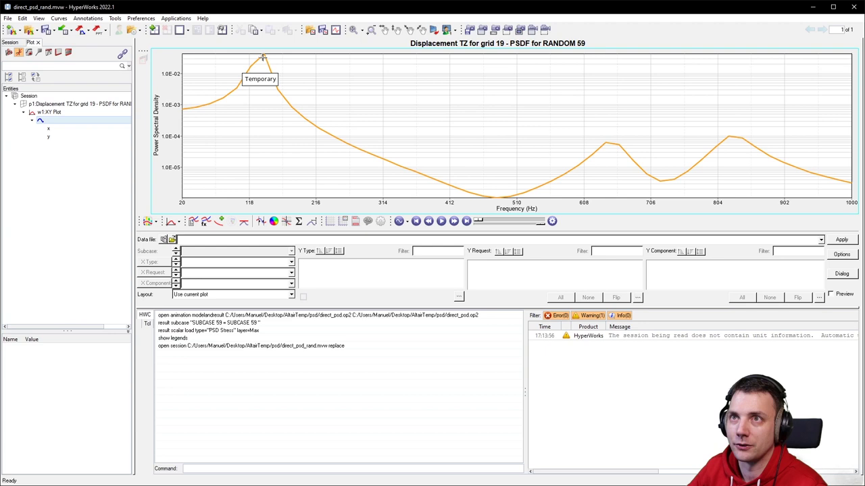